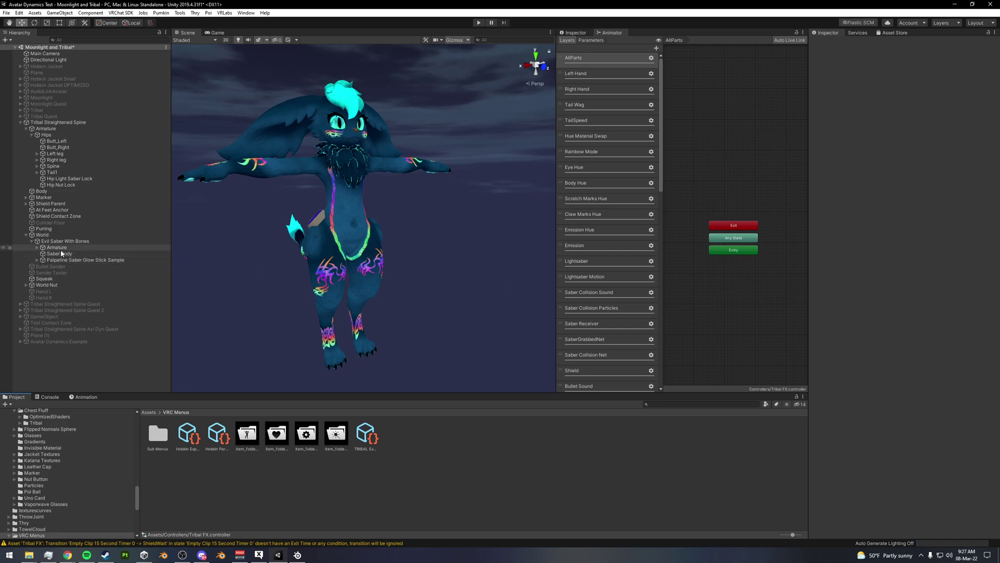
Select Shield Contact Zone and orbit around the avatar to view its HandL and HandR contact receivers
{"action": "left_click", "coordinate": [61, 215]}
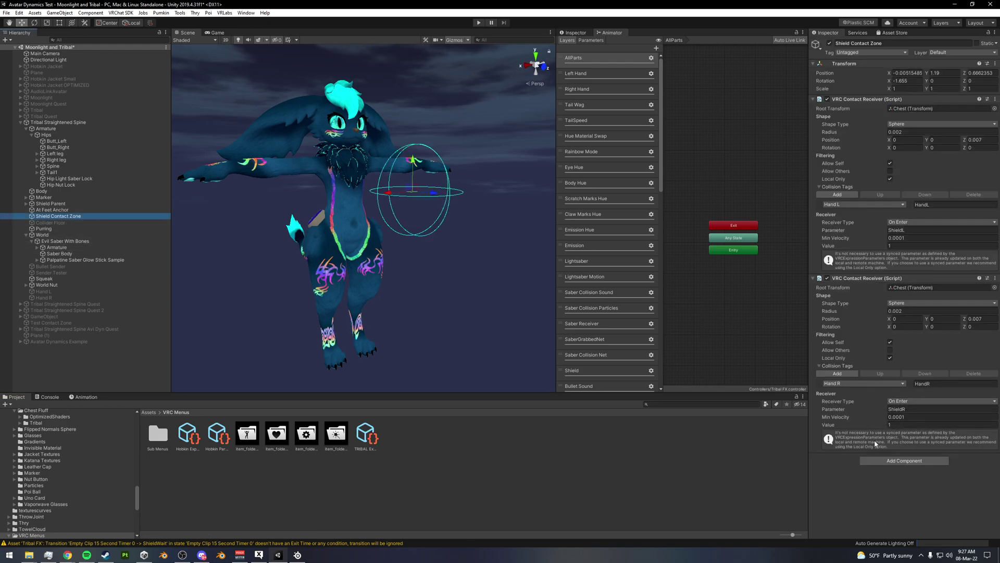
{"action": "key", "text": "q"}
{"action": "left_click_drag", "start_coordinate": [328, 336], "coordinate": [388, 328], "text": "alt"}
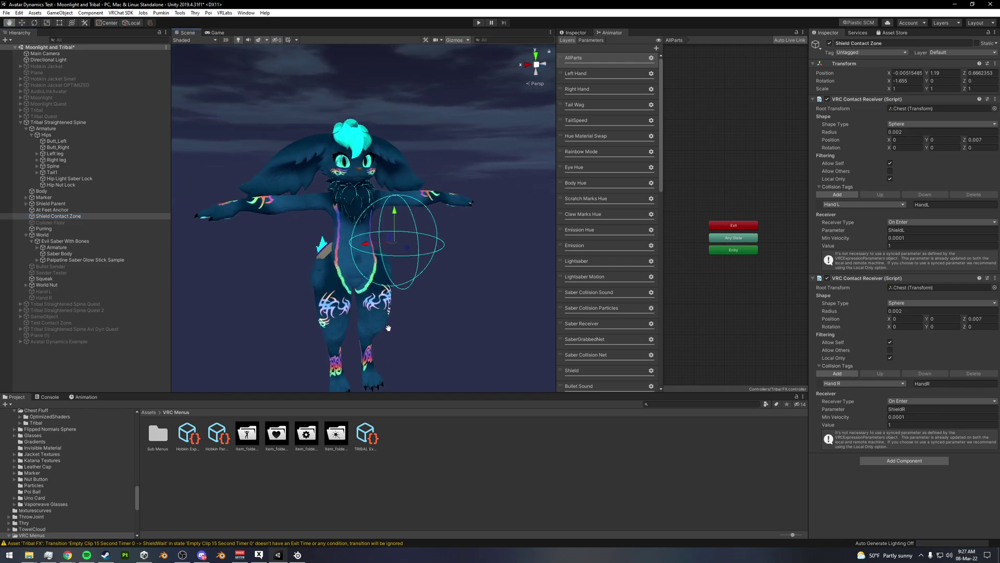
{"action": "left_click_drag", "start_coordinate": [331, 310], "coordinate": [422, 203], "text": "alt"}
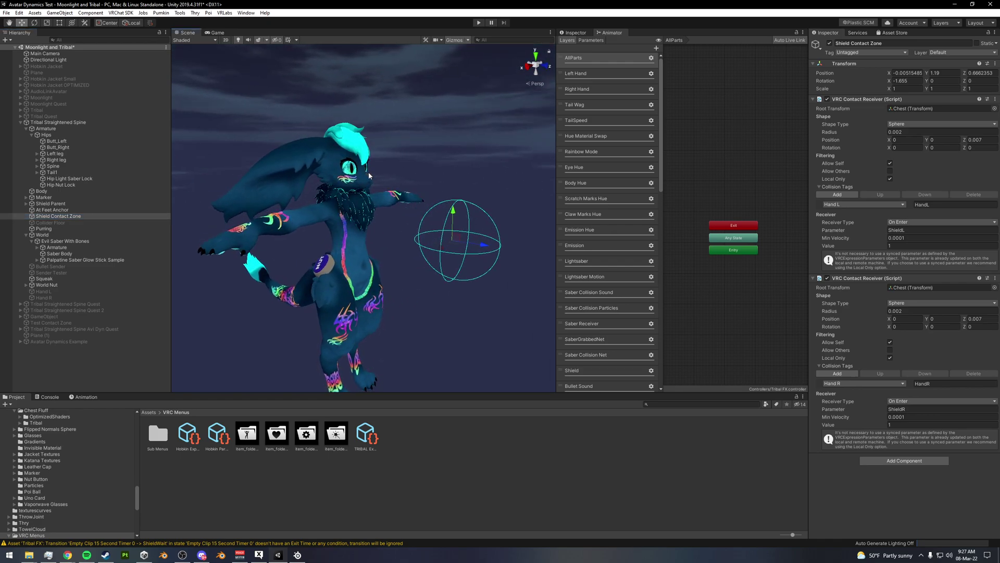
{"action": "left_click_drag", "start_coordinate": [374, 177], "coordinate": [350, 167], "text": "alt"}
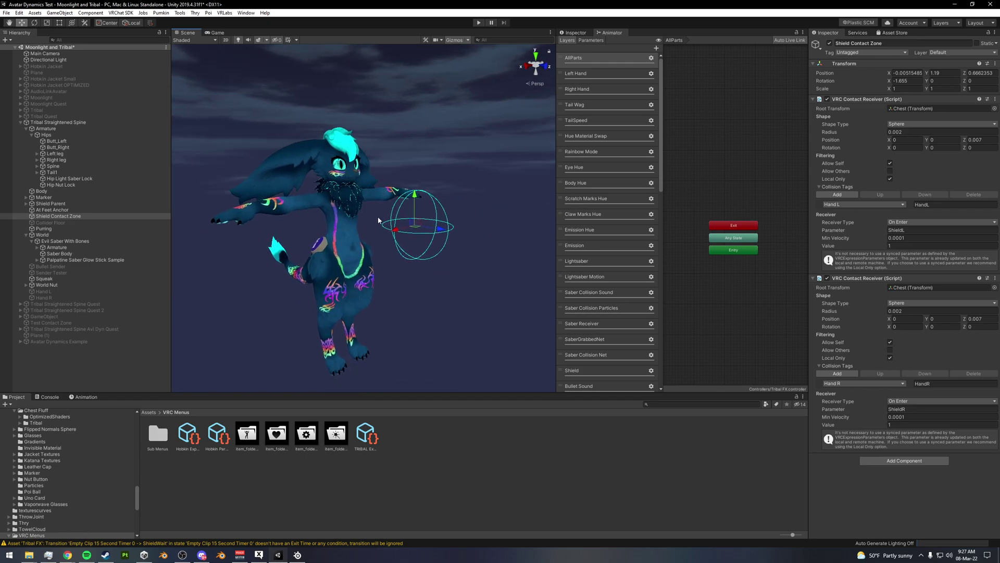
{"action": "left_click_drag", "start_coordinate": [379, 220], "coordinate": [381, 164], "text": "alt"}
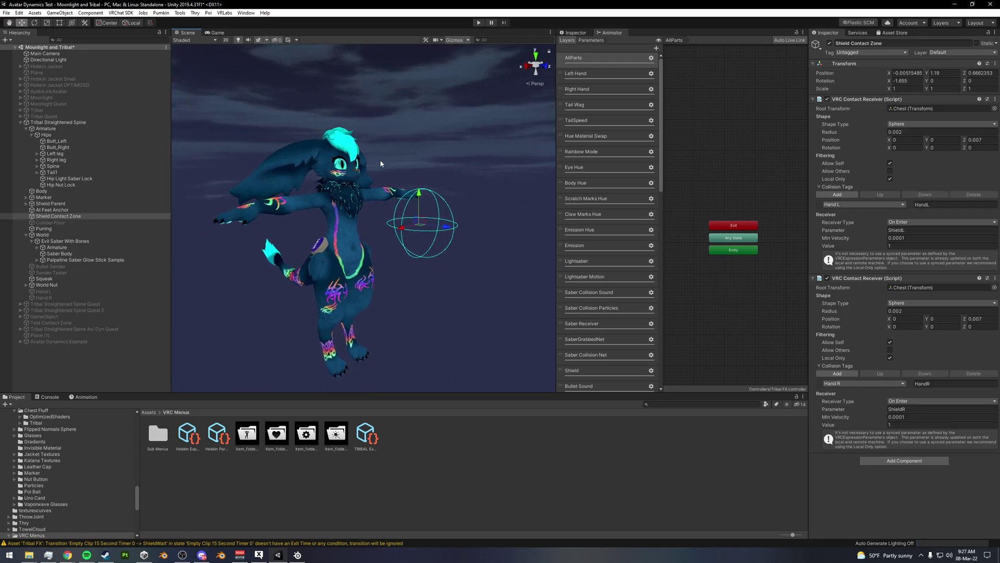
Select and deselect the Shield sphere, then open Hobkin Parameters to show ShieldNet and BulletNet
{"action": "left_click", "coordinate": [461, 145]}
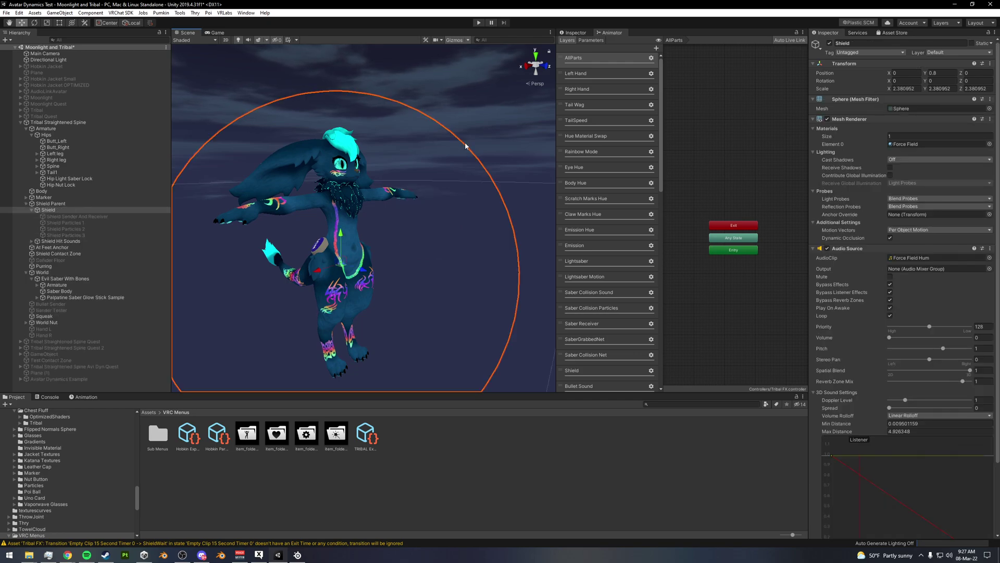
{"action": "left_click", "coordinate": [497, 103]}
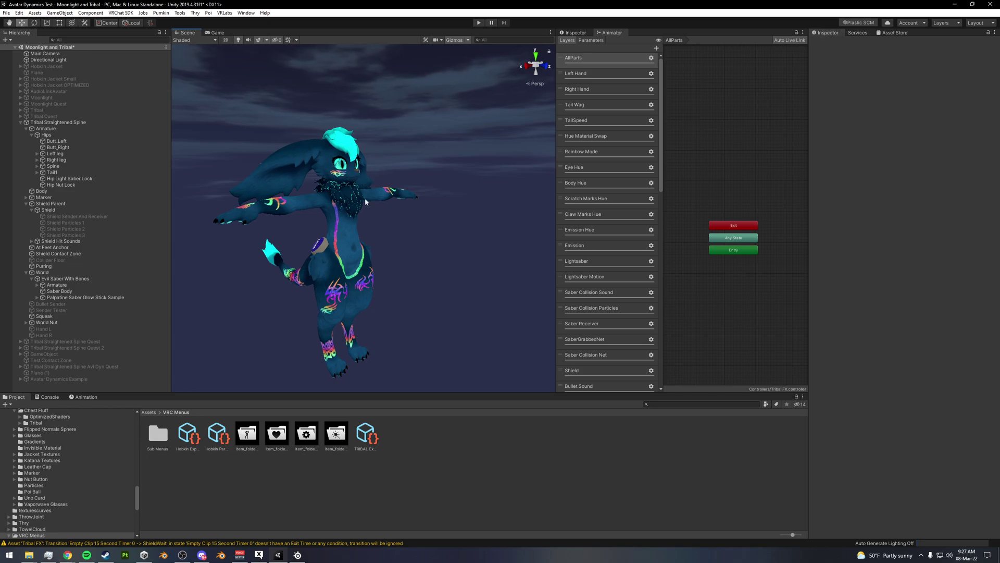
{"action": "left_click", "coordinate": [219, 437]}
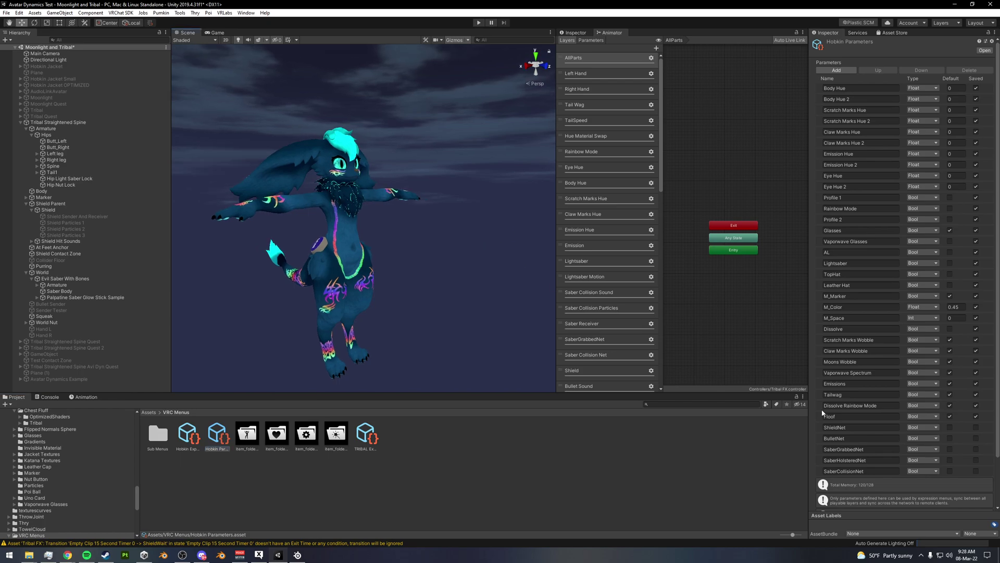
{"action": "left_click", "coordinate": [842, 426]}
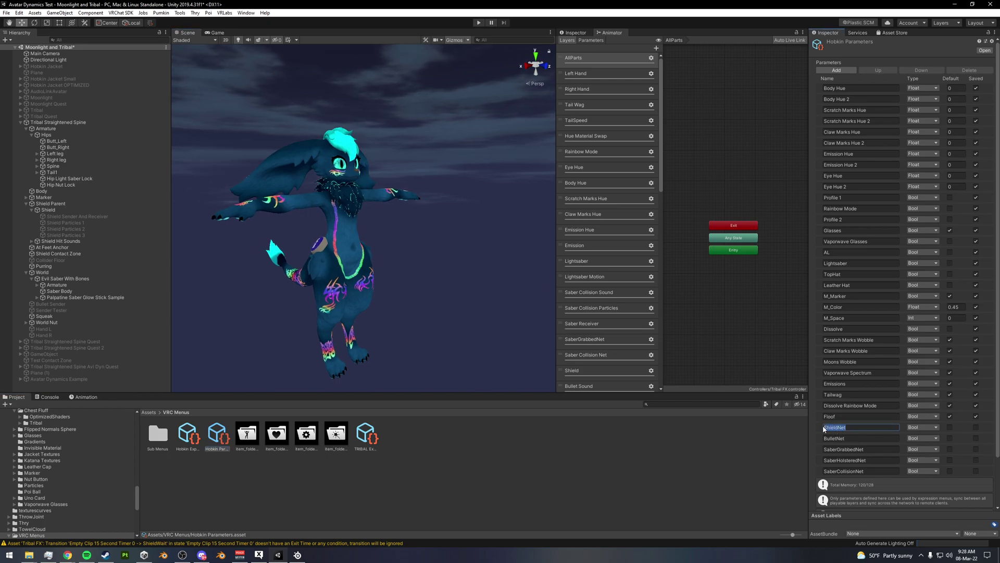
{"action": "left_click", "coordinate": [856, 428]}
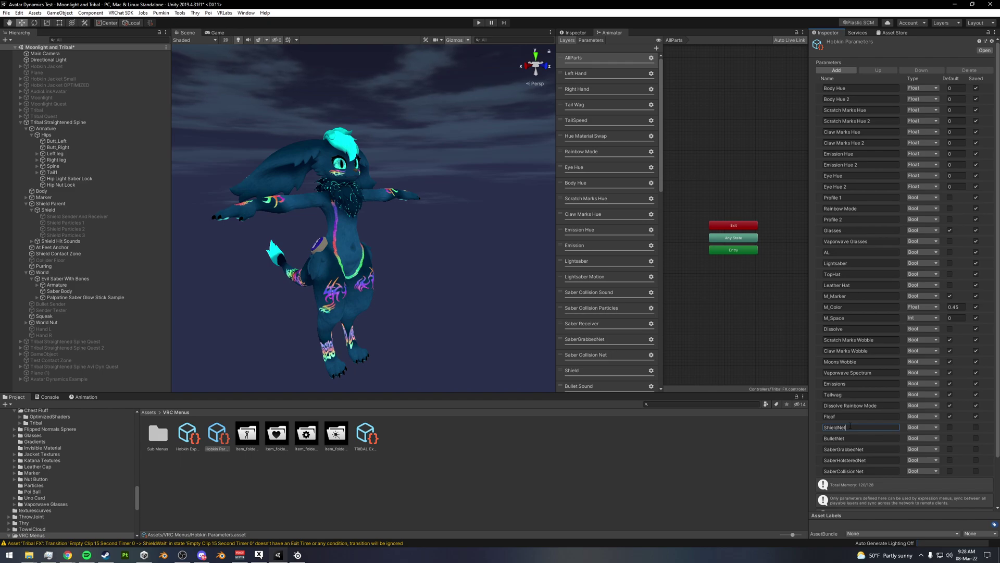
{"action": "double_click", "coordinate": [840, 428]}
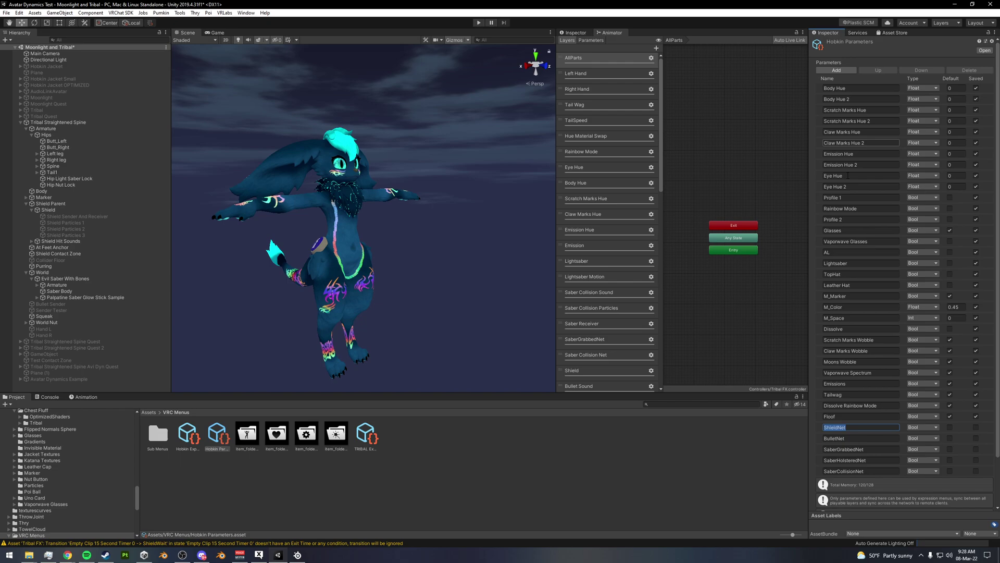
{"action": "left_click", "coordinate": [854, 428]}
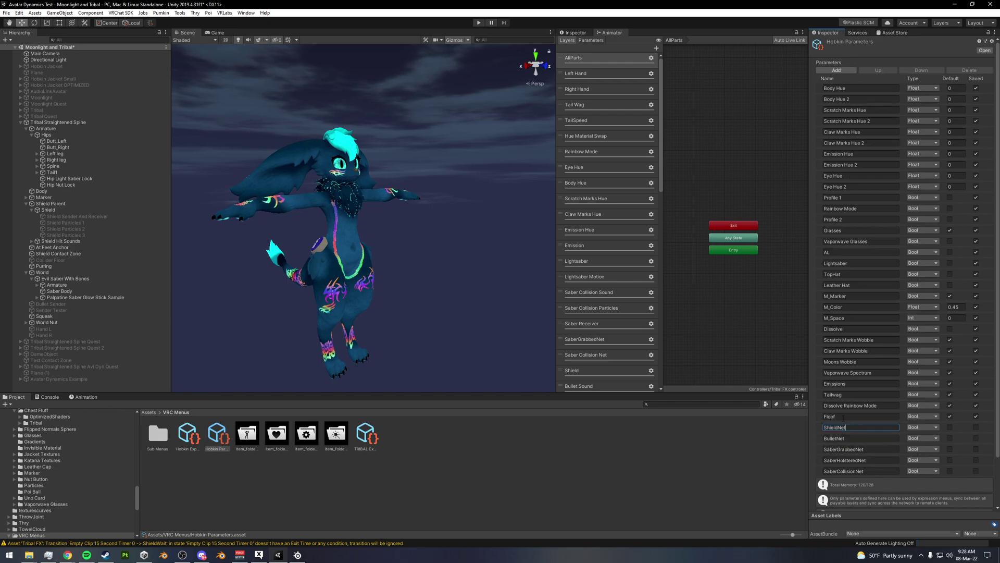
{"action": "key", "text": "alt"}
{"action": "left_click_drag", "start_coordinate": [505, 299], "coordinate": [500, 312], "text": "alt"}
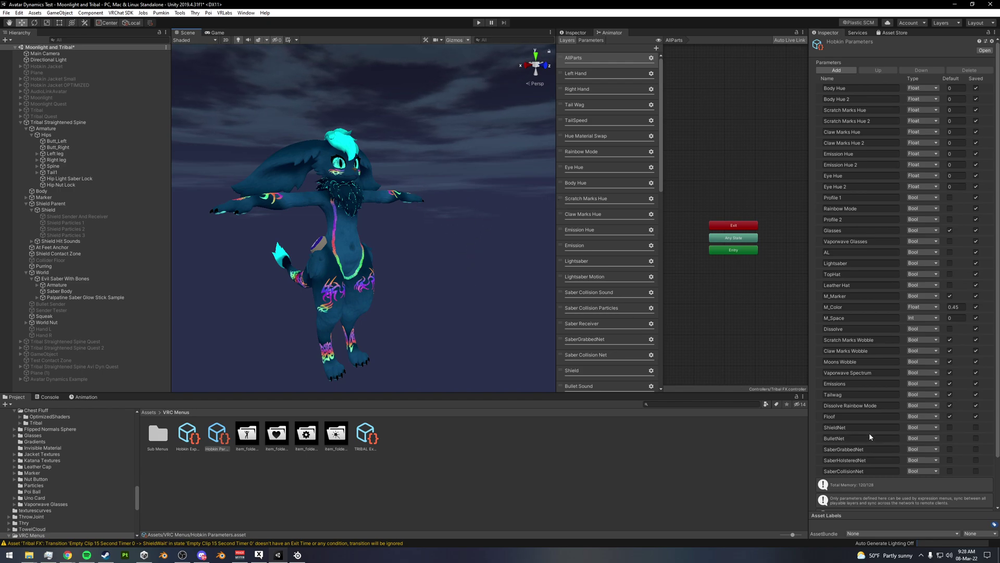
{"action": "left_click", "coordinate": [853, 428]}
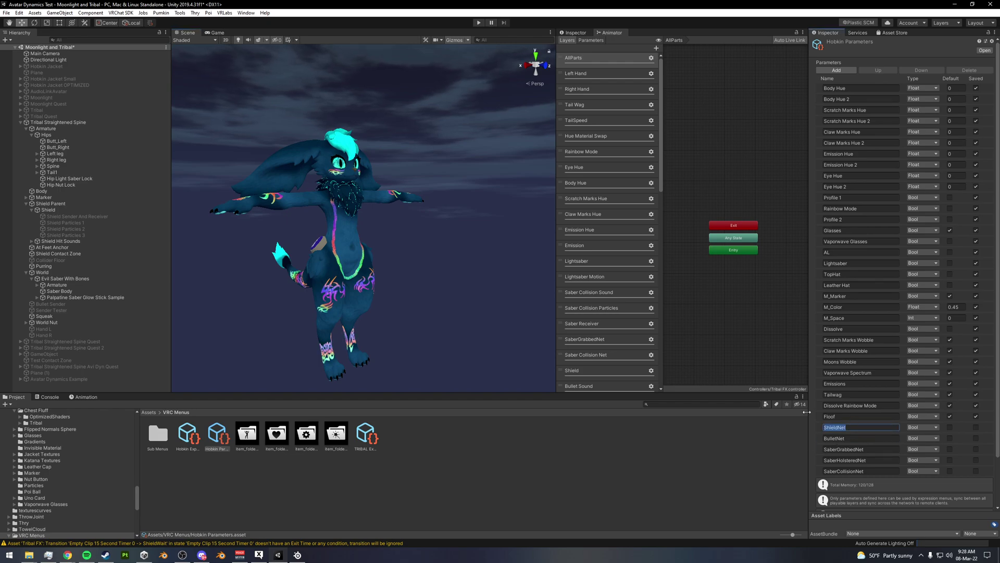
{"action": "left_click", "coordinate": [817, 431]}
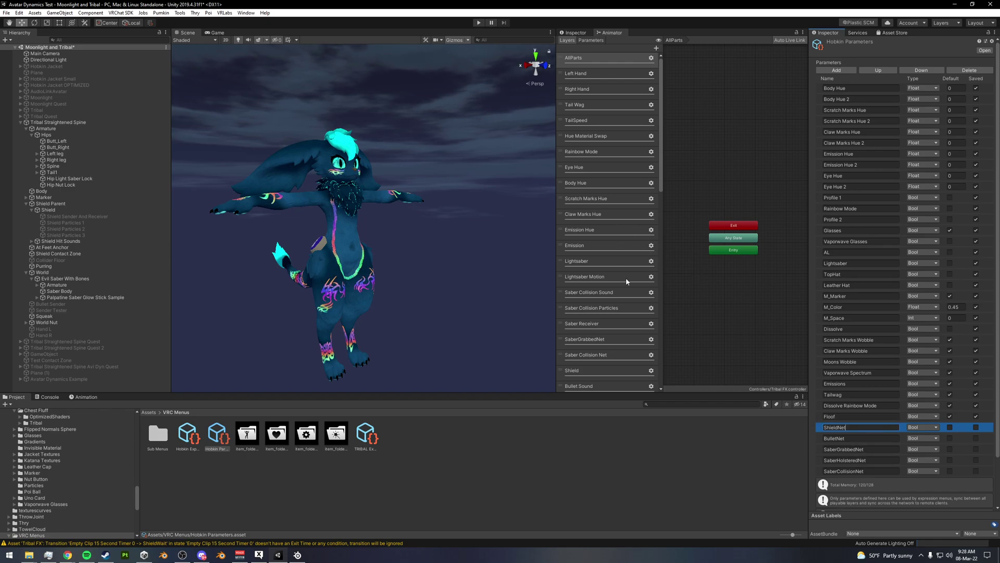
{"action": "scroll", "coordinate": [628, 297], "scroll_direction": "down", "scroll_amount": 6}
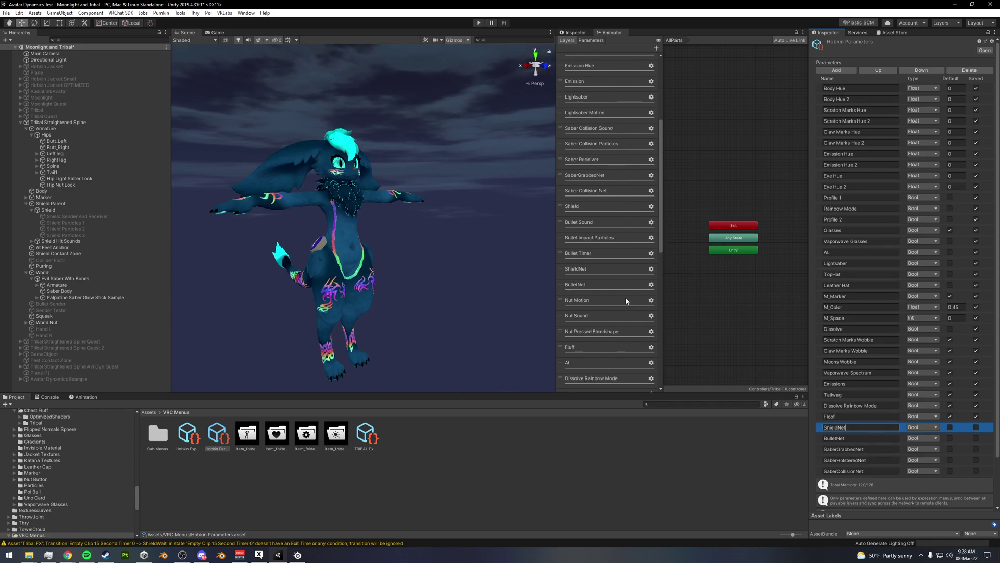
Inspect the Shield layer's Force Field transitions; Force Field → Buffer 1 uses exit time 1 and no conditions
{"action": "left_click", "coordinate": [579, 183]}
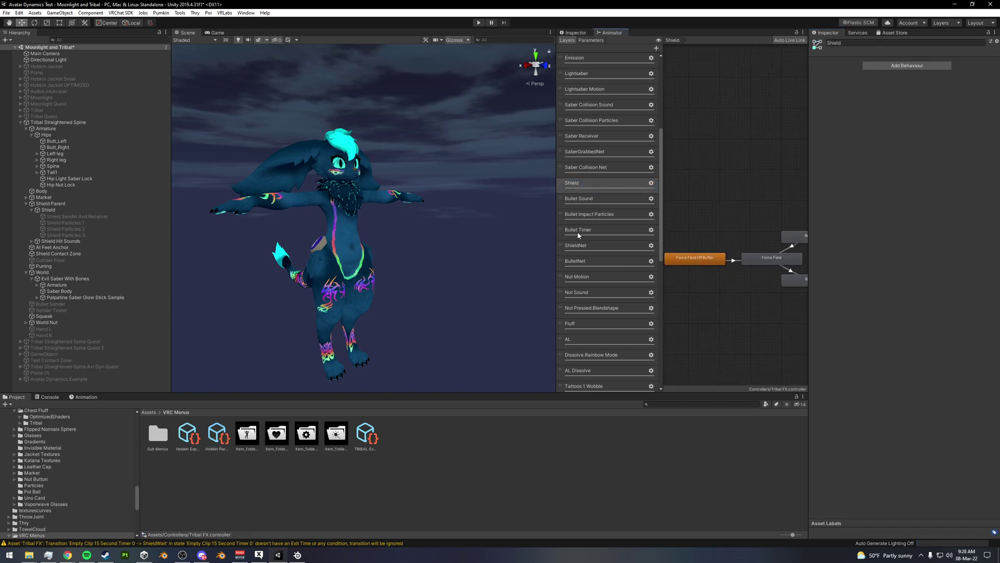
{"action": "left_click_drag", "start_coordinate": [555, 225], "coordinate": [466, 225]}
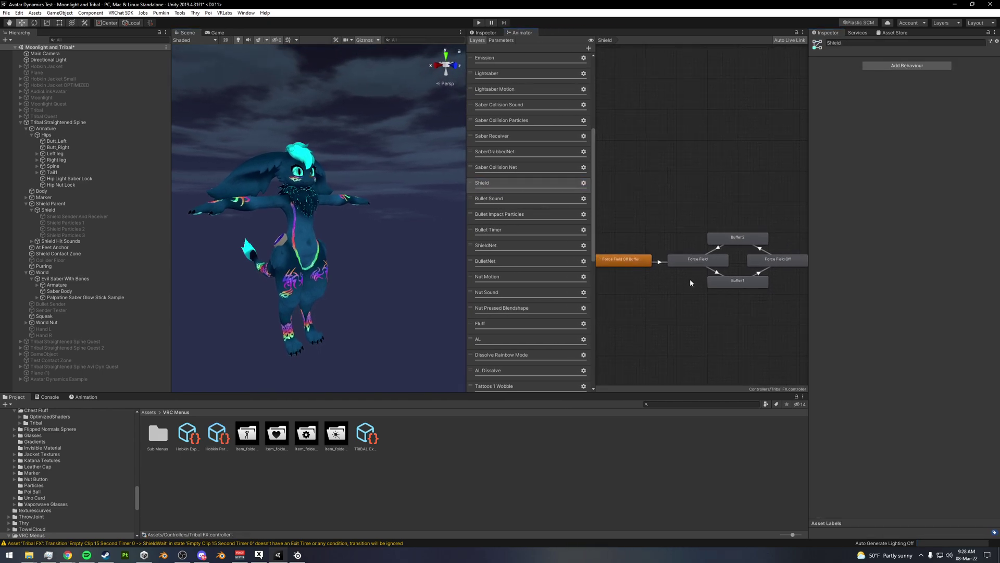
{"action": "left_click", "coordinate": [663, 261]}
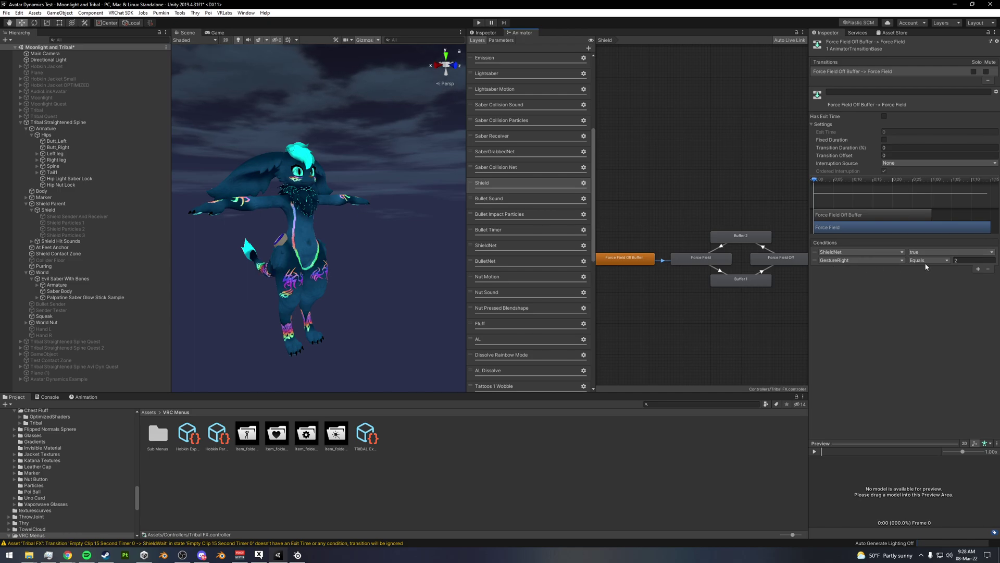
{"action": "left_click", "coordinate": [694, 262]}
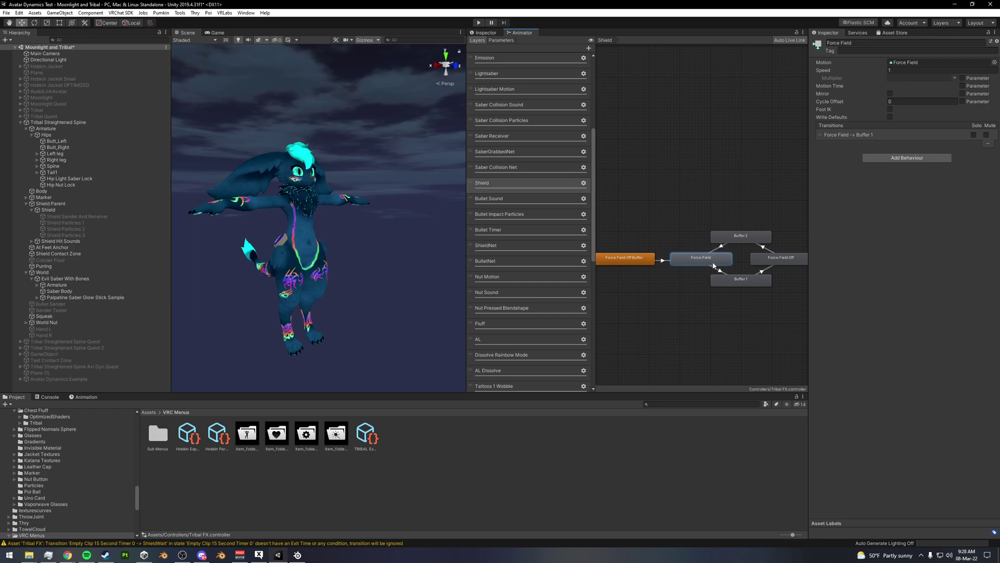
{"action": "left_click", "coordinate": [720, 271]}
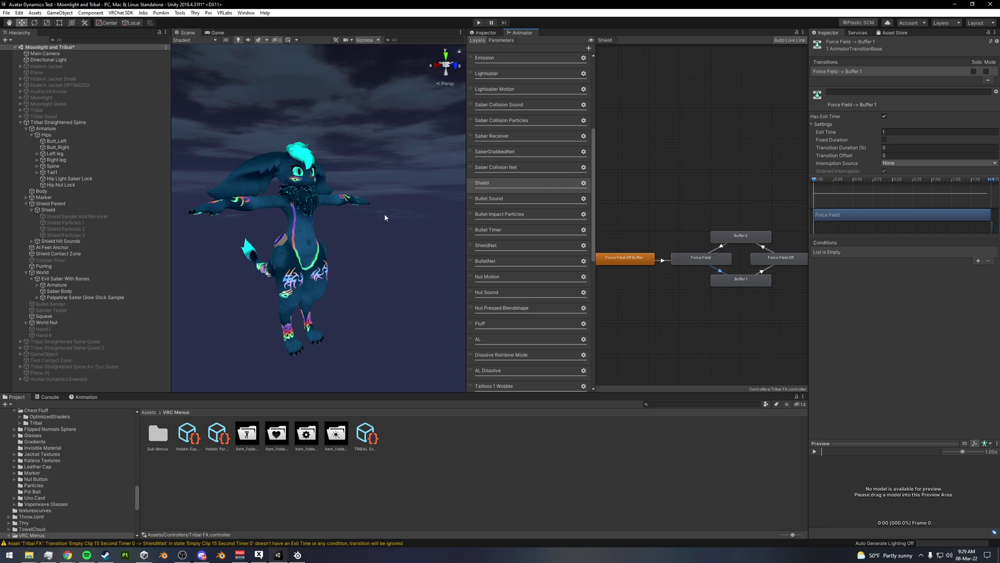
{"action": "middle_click_drag", "start_coordinate": [760, 283], "coordinate": [743, 278]}
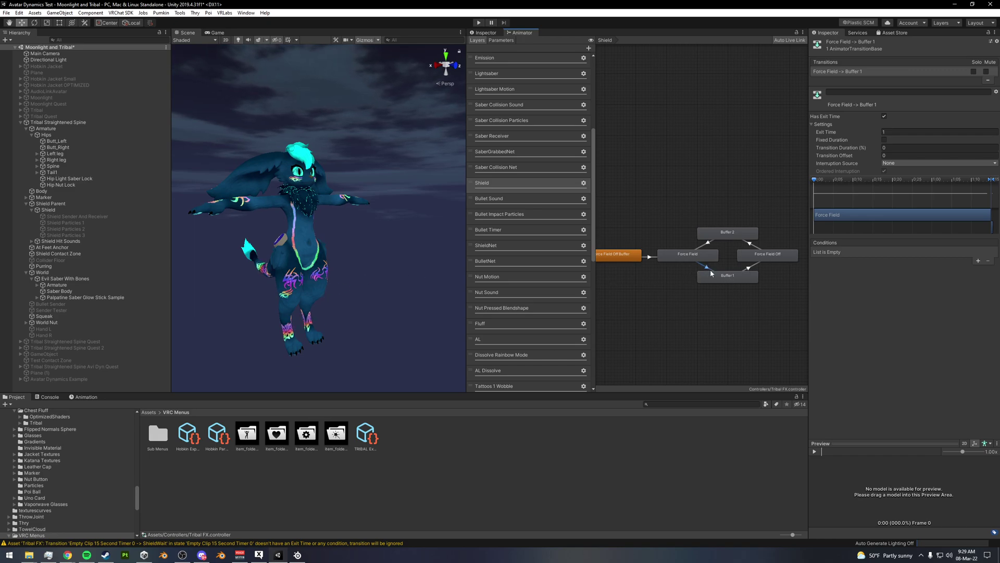
{"action": "left_click", "coordinate": [728, 281]}
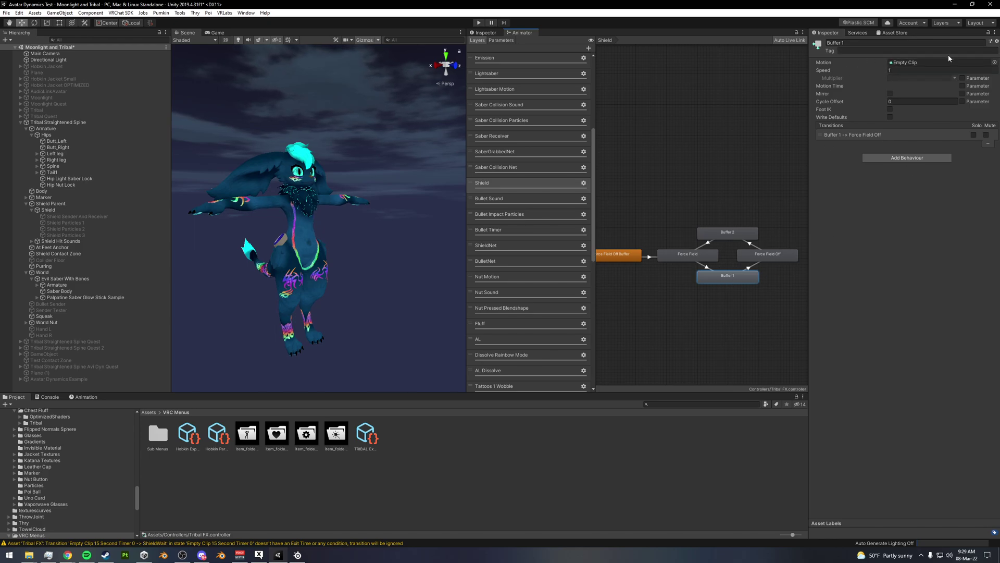
{"action": "left_click", "coordinate": [748, 269]}
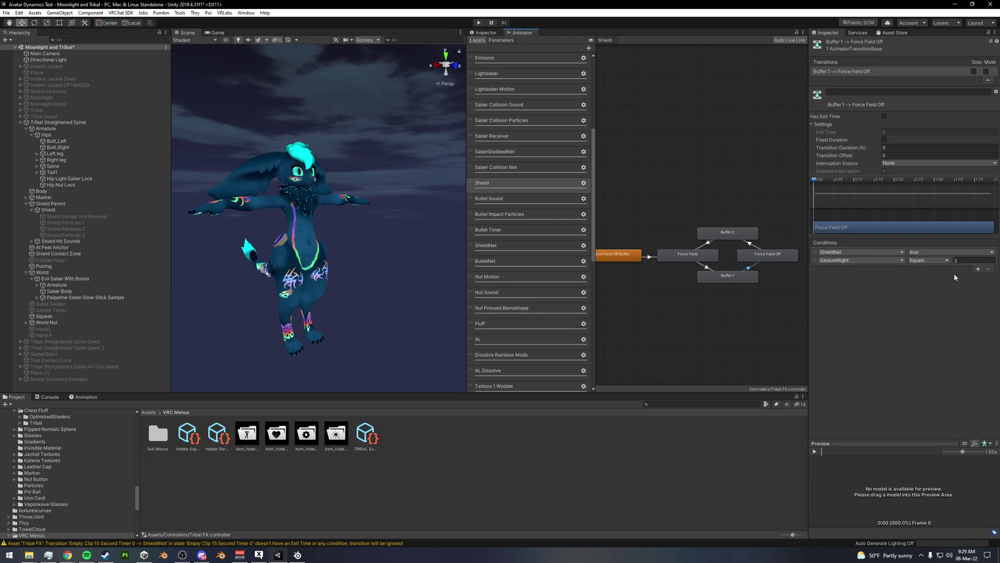
{"action": "left_click", "coordinate": [780, 256]}
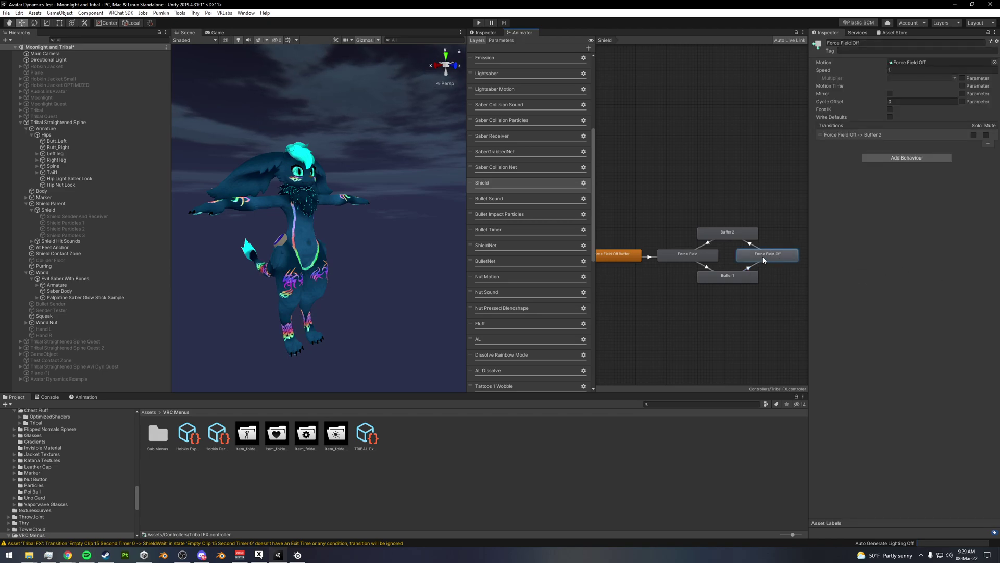
{"action": "left_click", "coordinate": [749, 243]}
{"action": "left_click", "coordinate": [741, 236]}
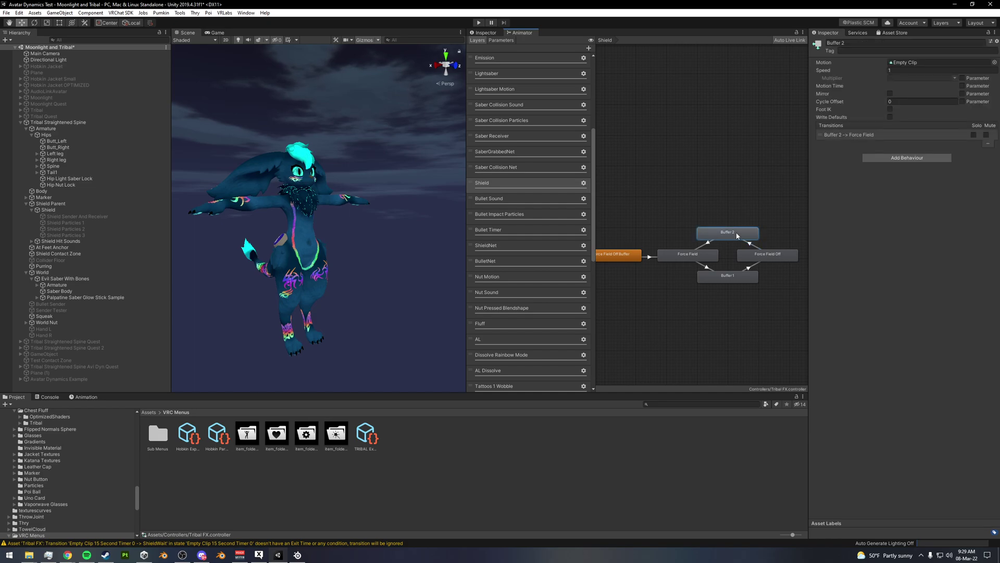
{"action": "left_click", "coordinate": [708, 254]}
{"action": "left_click", "coordinate": [735, 210]}
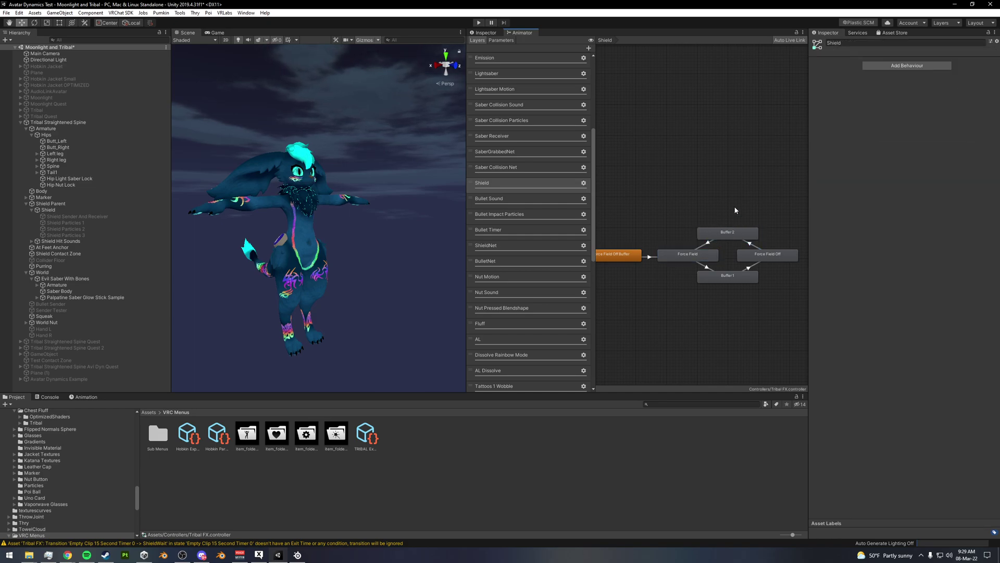
{"action": "left_click", "coordinate": [709, 268]}
{"action": "left_click", "coordinate": [754, 270]}
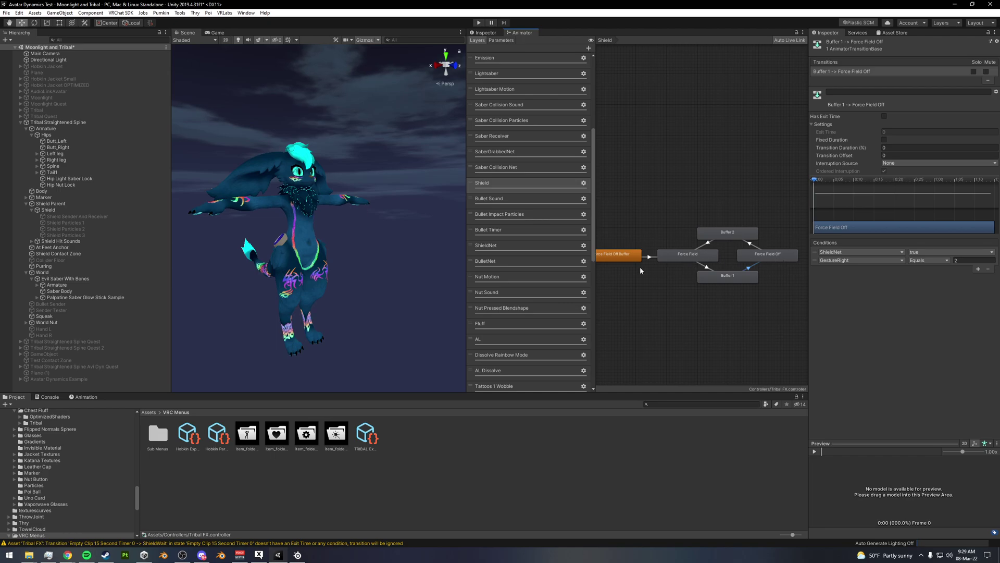
{"action": "scroll", "coordinate": [526, 323], "scroll_direction": "down", "scroll_amount": 3}
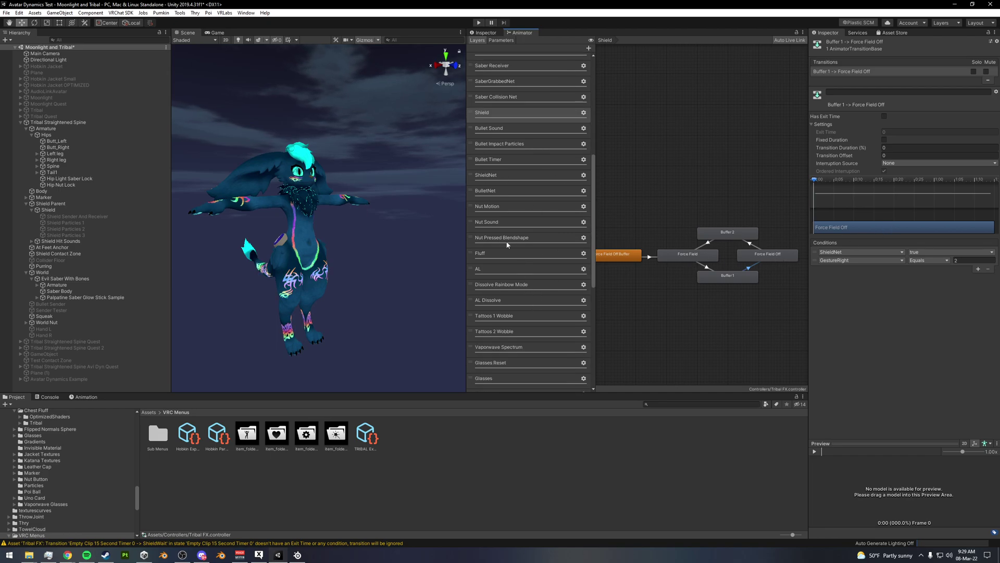
{"action": "scroll", "coordinate": [524, 250], "scroll_direction": "up", "scroll_amount": 3}
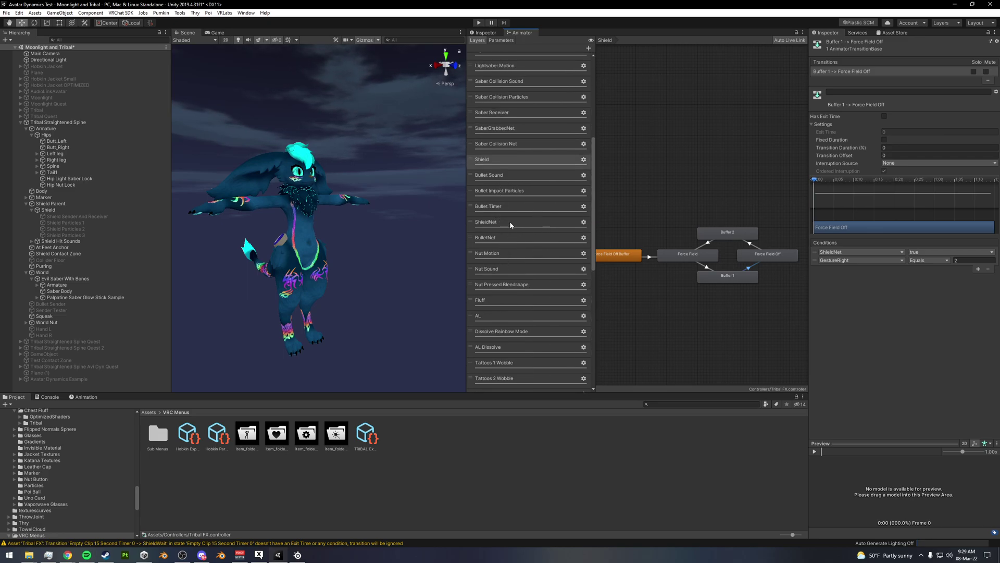
{"action": "scroll", "coordinate": [511, 225], "scroll_direction": "down", "scroll_amount": 3}
Show the ShieldNet layer with its ShieldWait, 15 Second Timer and ShieldNet states
{"action": "left_click", "coordinate": [505, 152]}
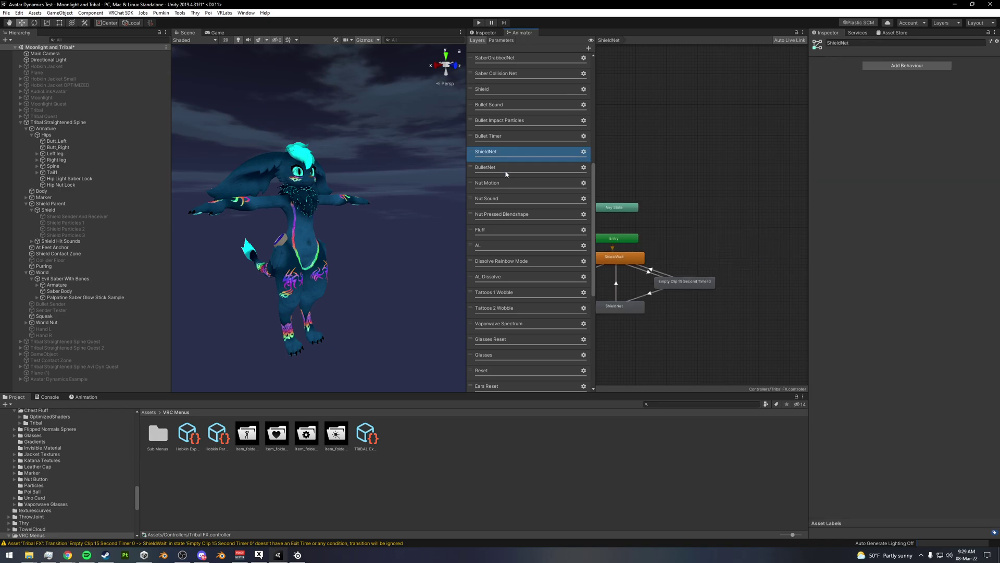
{"action": "scroll", "coordinate": [505, 172], "scroll_direction": "up", "scroll_amount": 3}
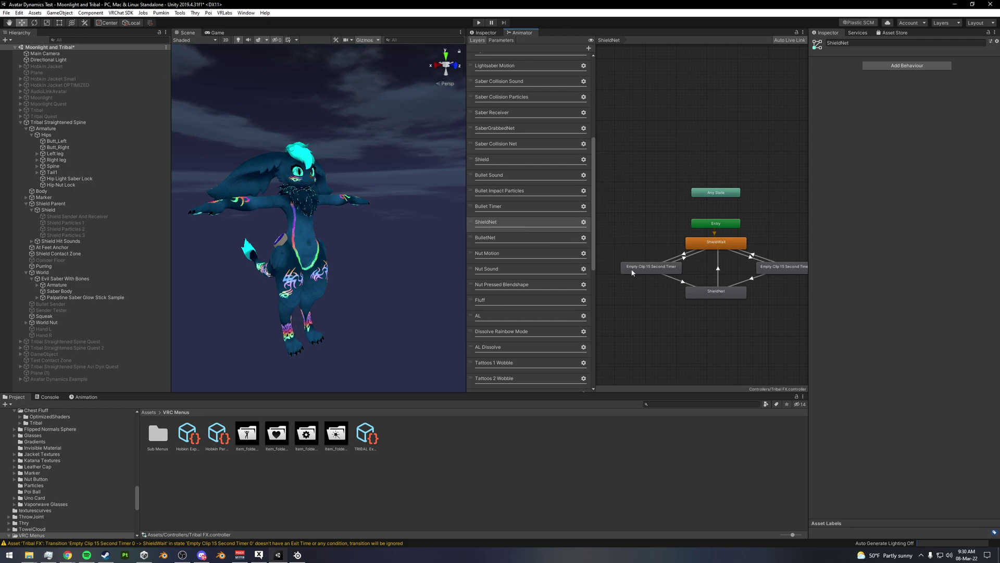
In the BulletNet layer, inspect BulletWait's driver, its transition to BulletNet, and BulletNet's driver
{"action": "left_click", "coordinate": [517, 233]}
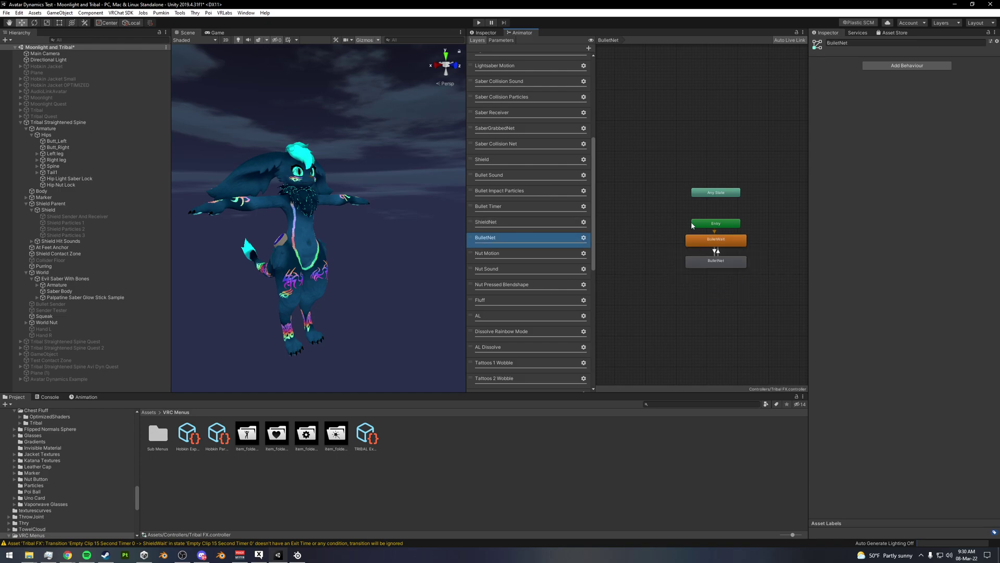
{"action": "left_click", "coordinate": [700, 238]}
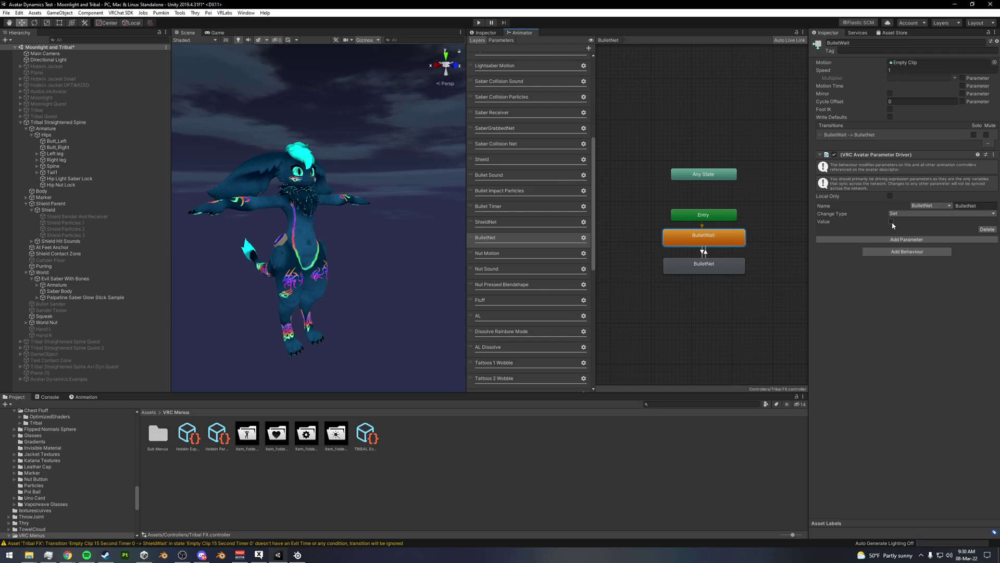
{"action": "left_click", "coordinate": [703, 252]}
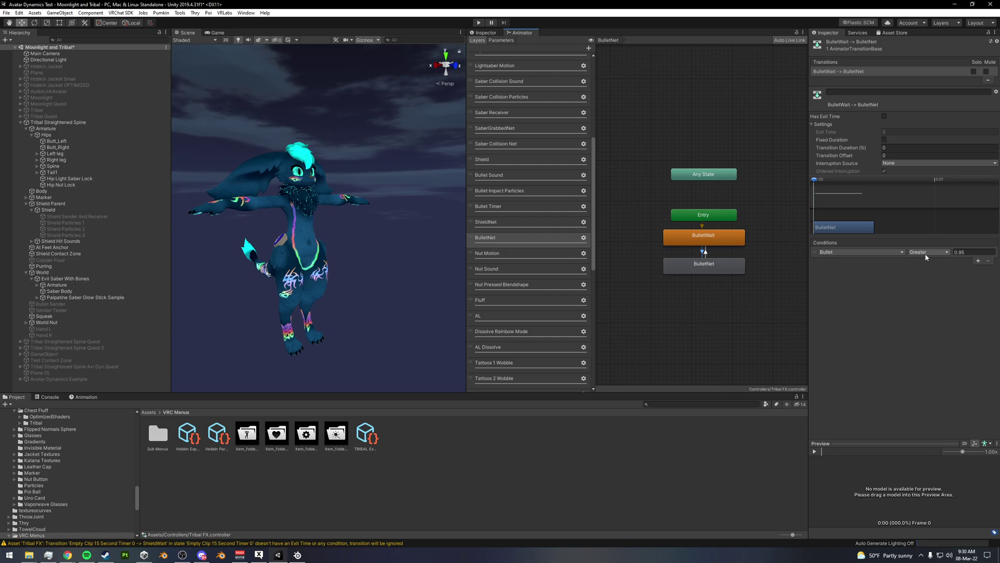
{"action": "left_click", "coordinate": [705, 269]}
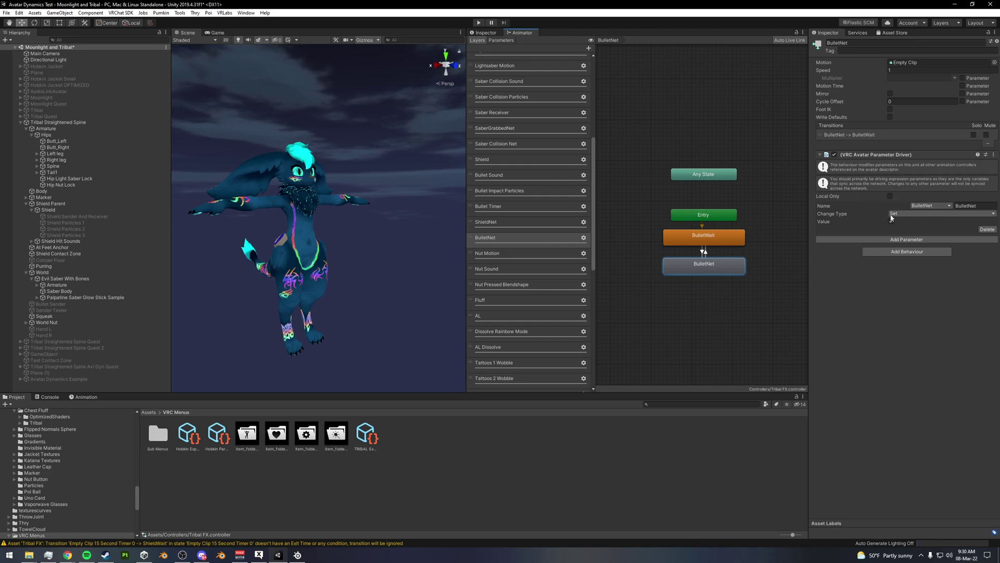
Check the BulletNet to BulletWait transition's 0.95 Bullet threshold, then reselect BulletWait
{"action": "left_click", "coordinate": [704, 253]}
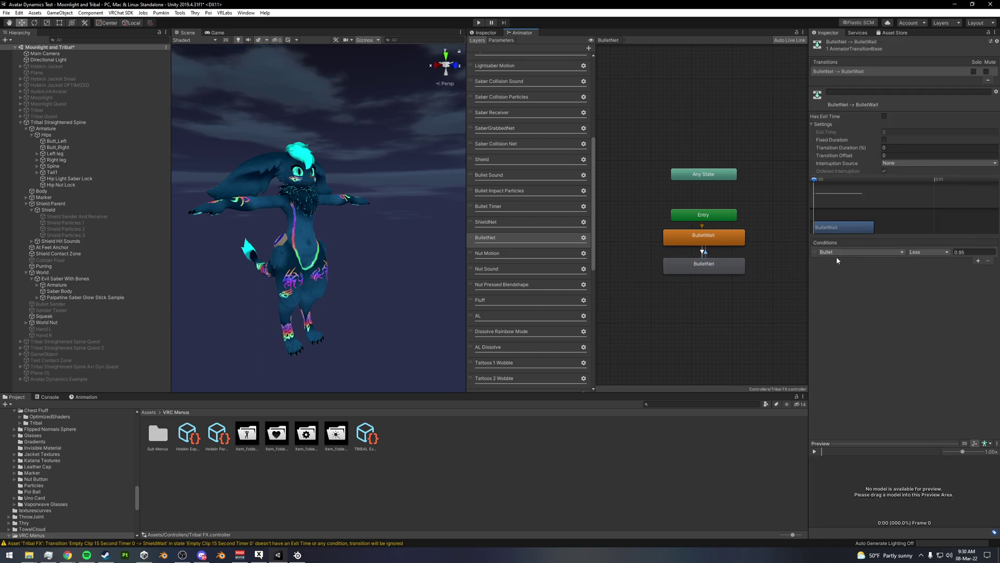
{"action": "left_click", "coordinate": [961, 253]}
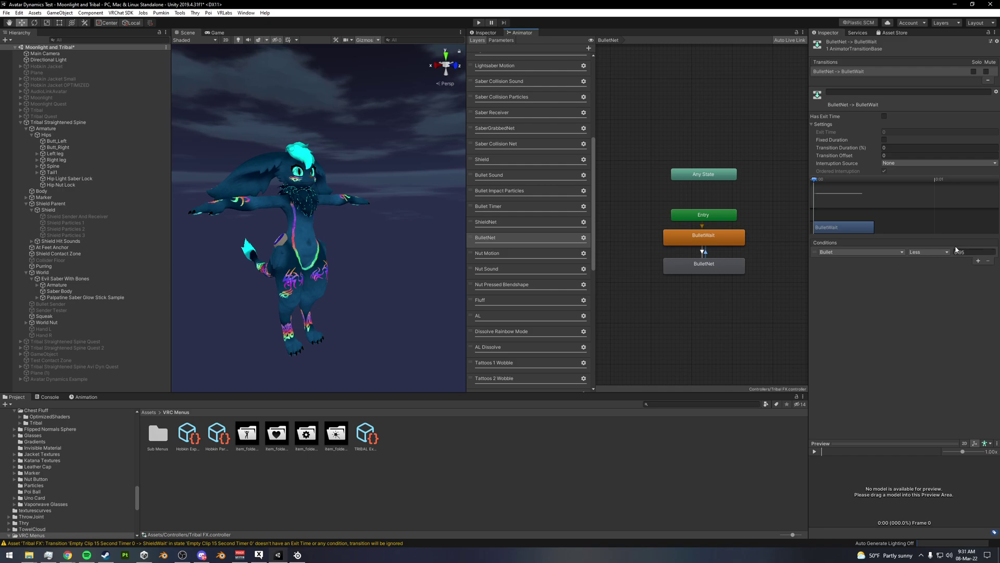
{"action": "key", "text": "Return"}
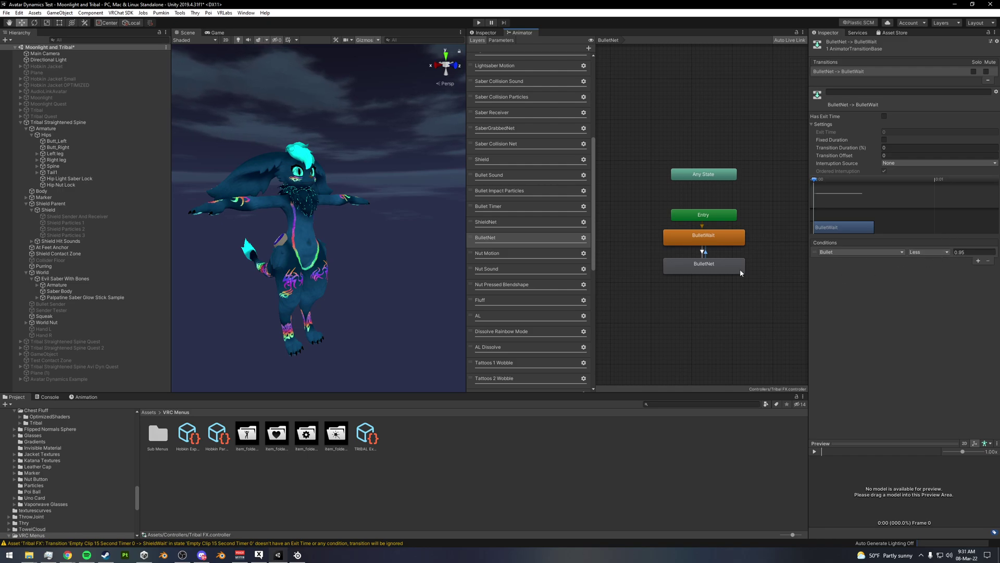
{"action": "left_click", "coordinate": [715, 238]}
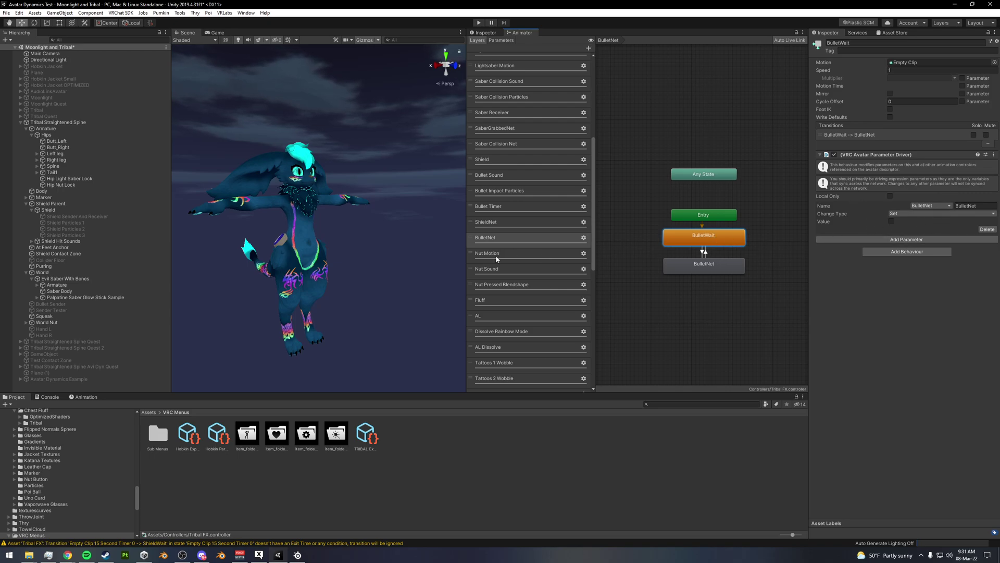
In the Bullet Sound layer, inspect the Impact Off → Impact 1 → Transition Buffer 1 transitions and states
{"action": "scroll", "coordinate": [518, 230], "scroll_direction": "up", "scroll_amount": 2}
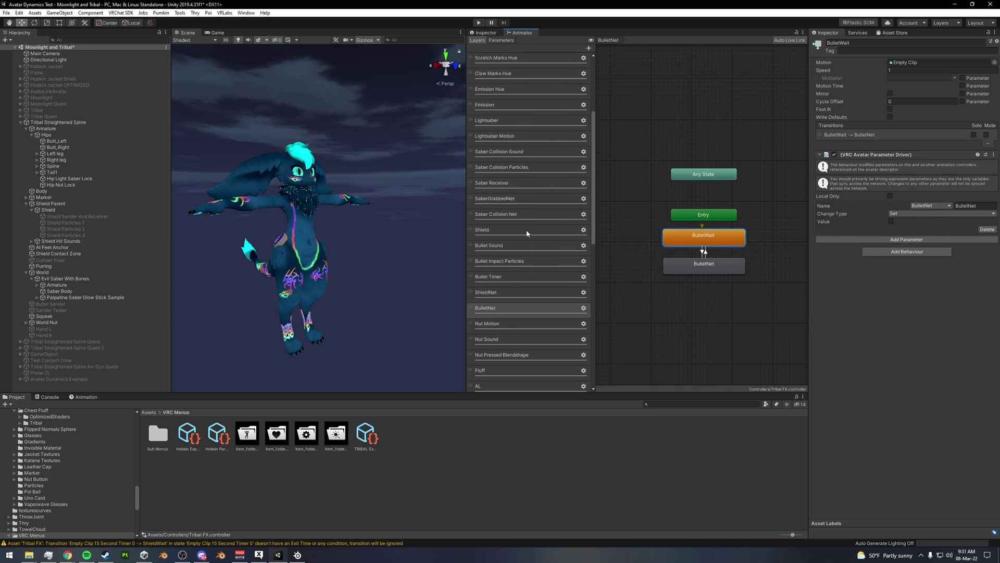
{"action": "scroll", "coordinate": [523, 228], "scroll_direction": "up", "scroll_amount": 2}
{"action": "left_click", "coordinate": [510, 222]}
{"action": "middle_click_drag", "start_coordinate": [712, 265], "coordinate": [748, 210]}
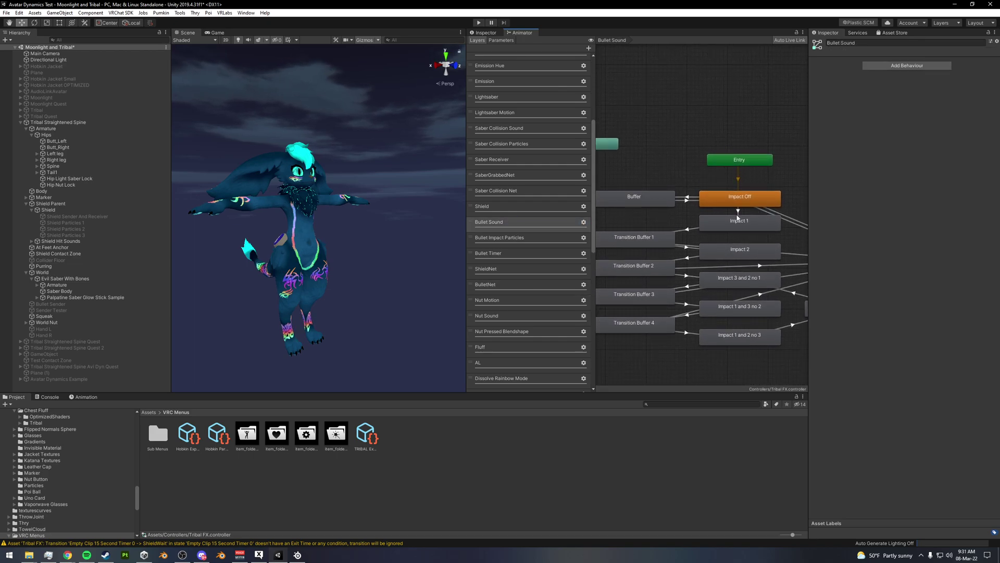
{"action": "left_click", "coordinate": [739, 211]}
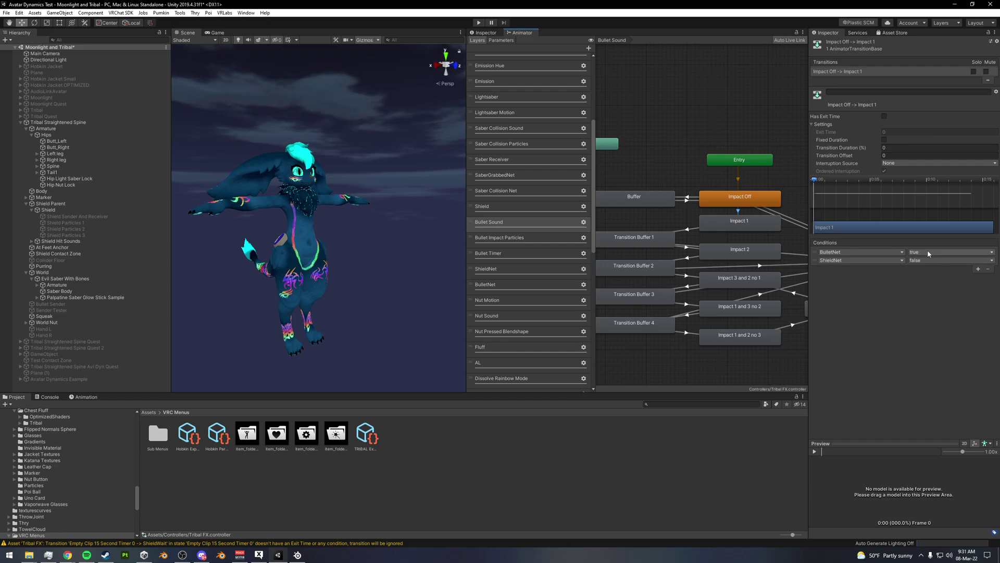
{"action": "left_click", "coordinate": [727, 223]}
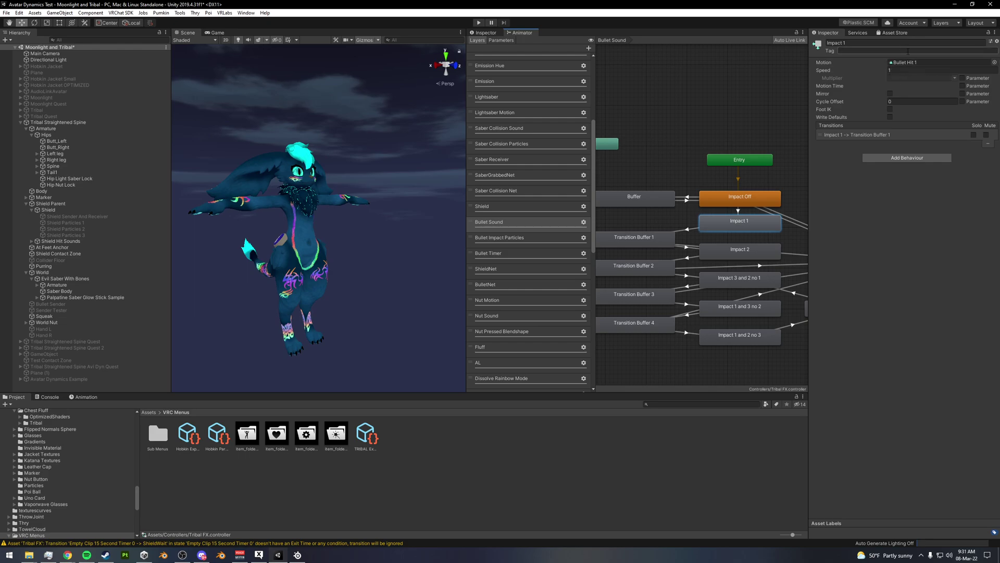
{"action": "left_click", "coordinate": [689, 228]}
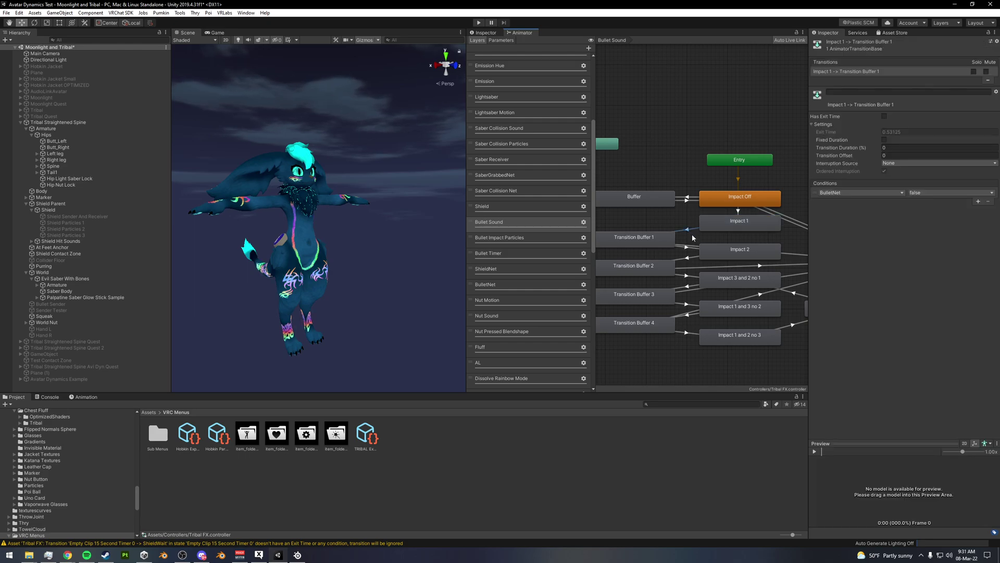
{"action": "middle_click_drag", "start_coordinate": [701, 240], "coordinate": [717, 221]}
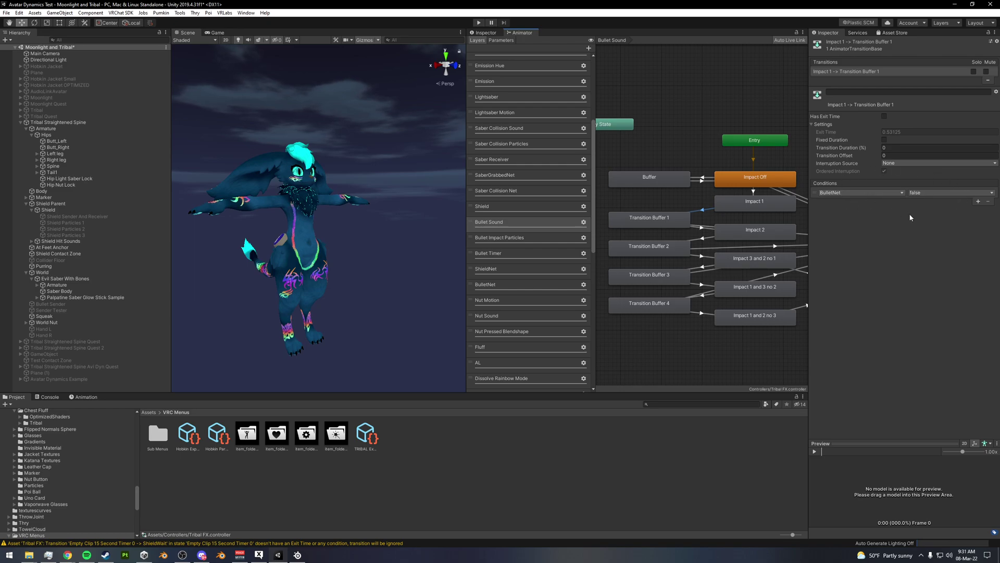
Inspect Transition Buffer 1, Impact 2 and Impact 1's clip, then return to the Shield layer graph
{"action": "left_click", "coordinate": [658, 219]}
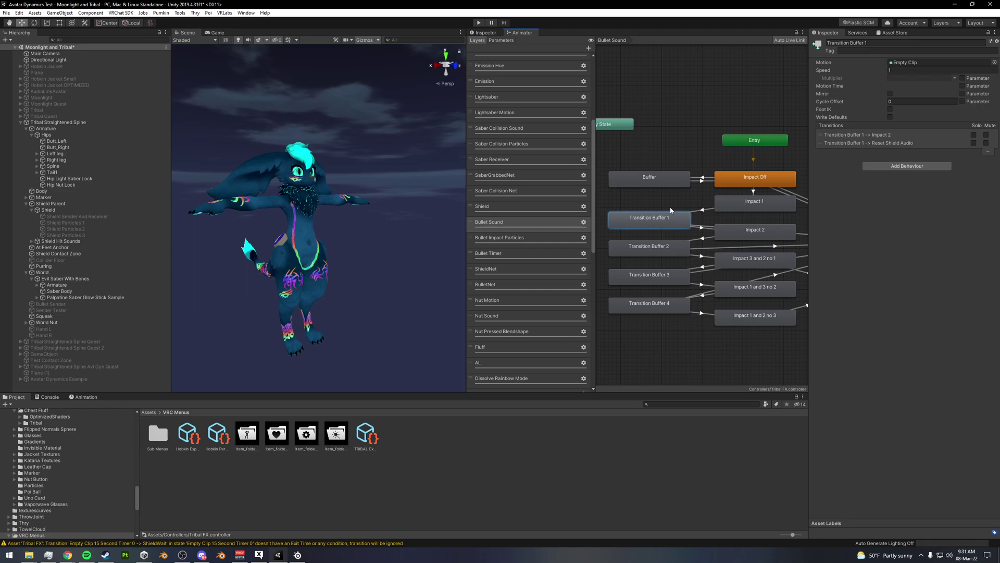
{"action": "left_click", "coordinate": [703, 229]}
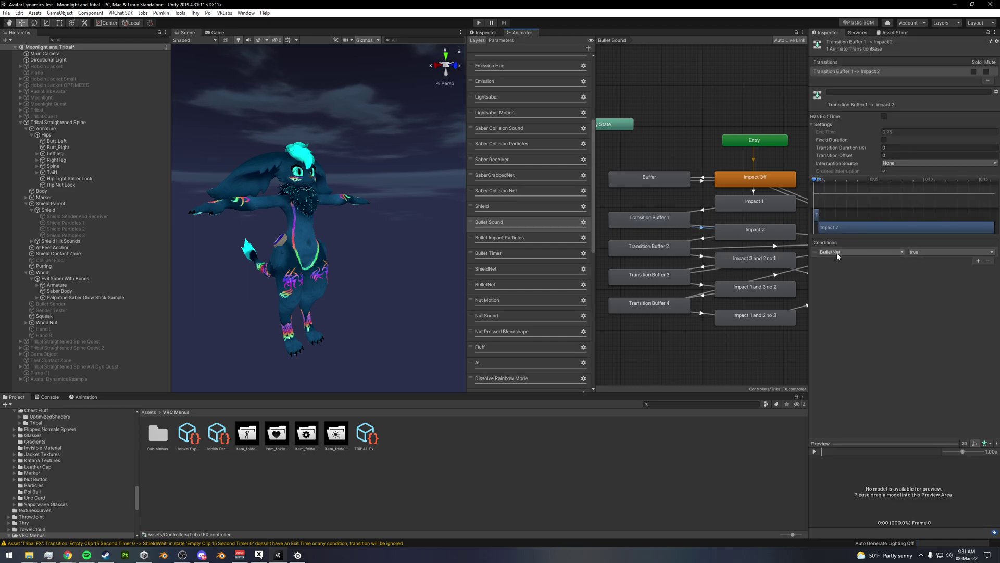
{"action": "left_click", "coordinate": [738, 235]}
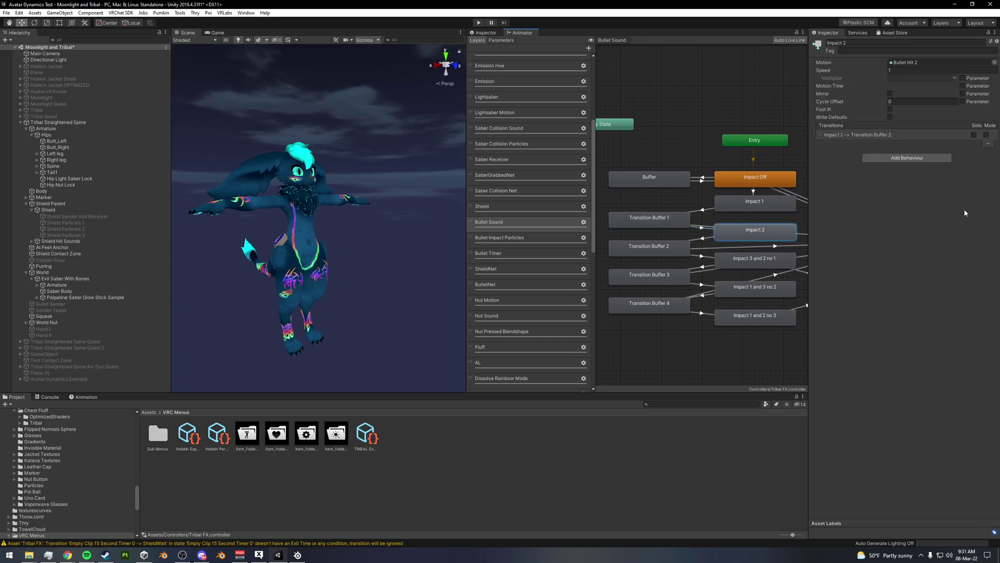
{"action": "scroll", "coordinate": [729, 208], "scroll_direction": "down", "scroll_amount": 5}
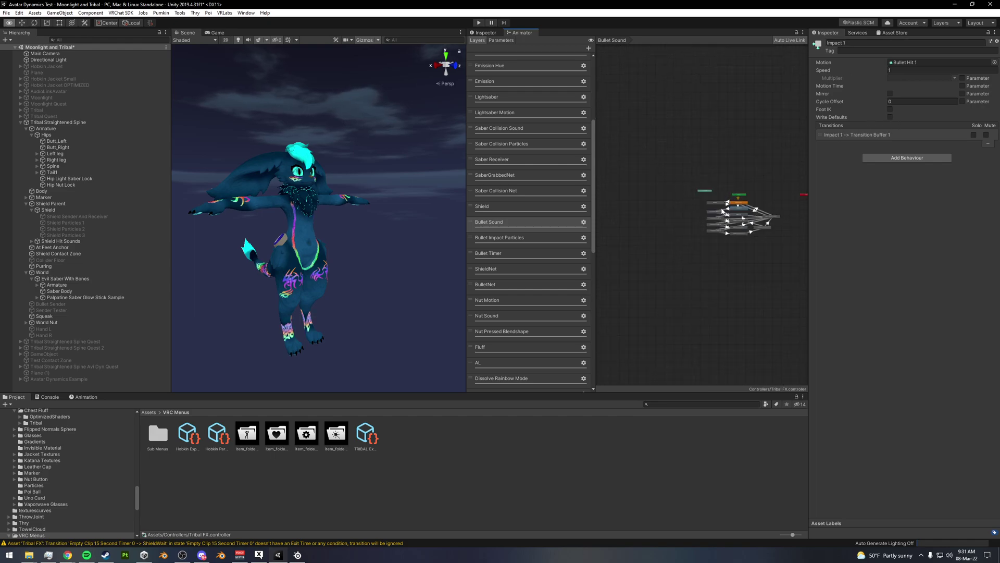
{"action": "left_click", "coordinate": [729, 207]}
{"action": "scroll", "coordinate": [729, 211], "scroll_direction": "down", "scroll_amount": 2}
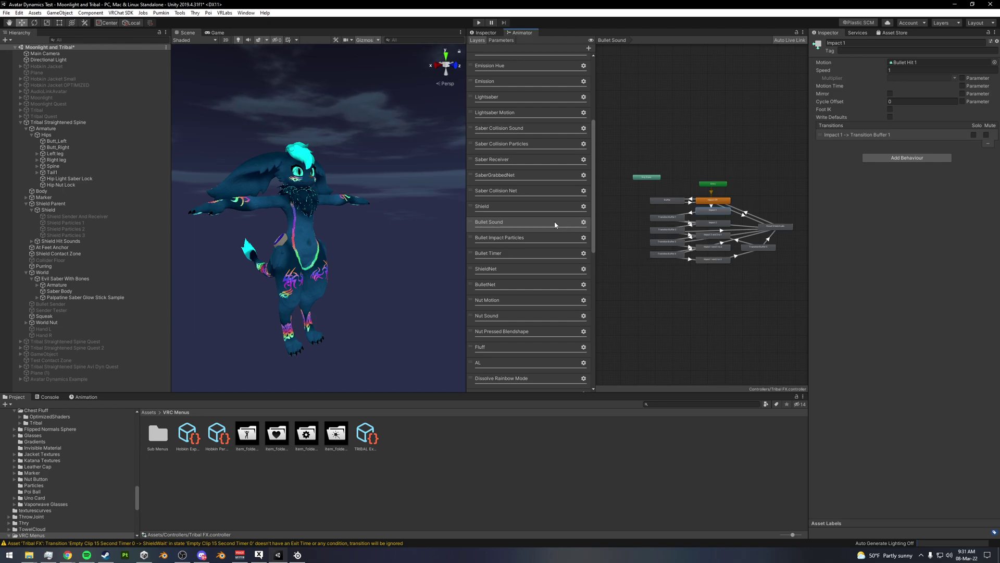
{"action": "left_click", "coordinate": [516, 209]}
{"action": "scroll", "coordinate": [734, 196], "scroll_direction": "up", "scroll_amount": 5}
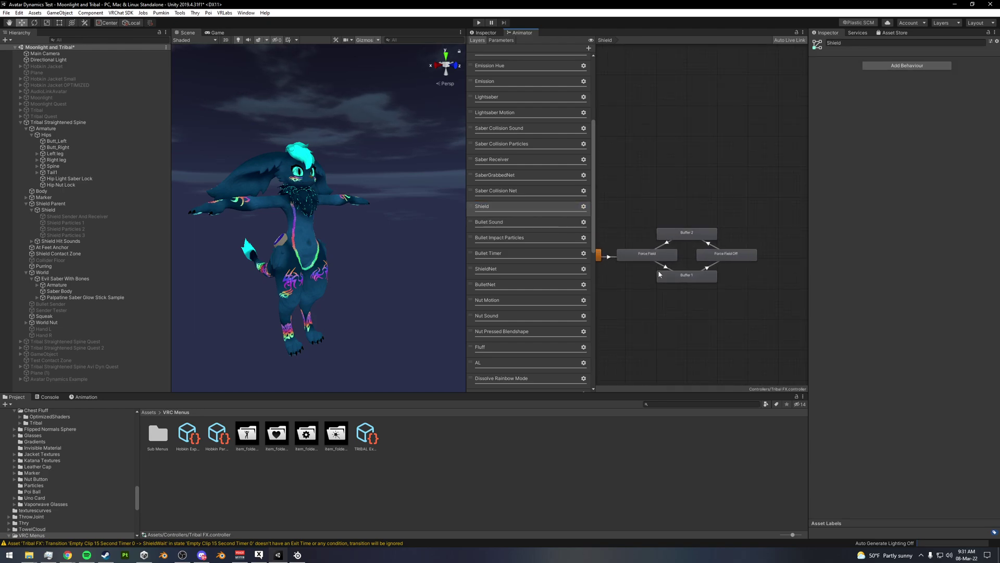
Review the Force Field → Buffer 1 and Buffer 1 → Force Field Off transition conditions
{"action": "left_click", "coordinate": [677, 269]}
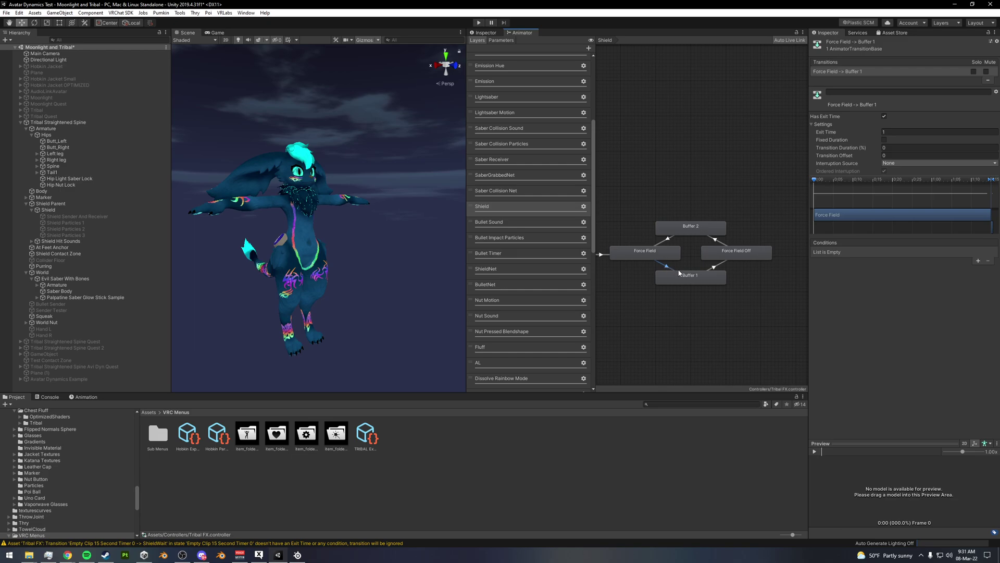
{"action": "left_click", "coordinate": [714, 267]}
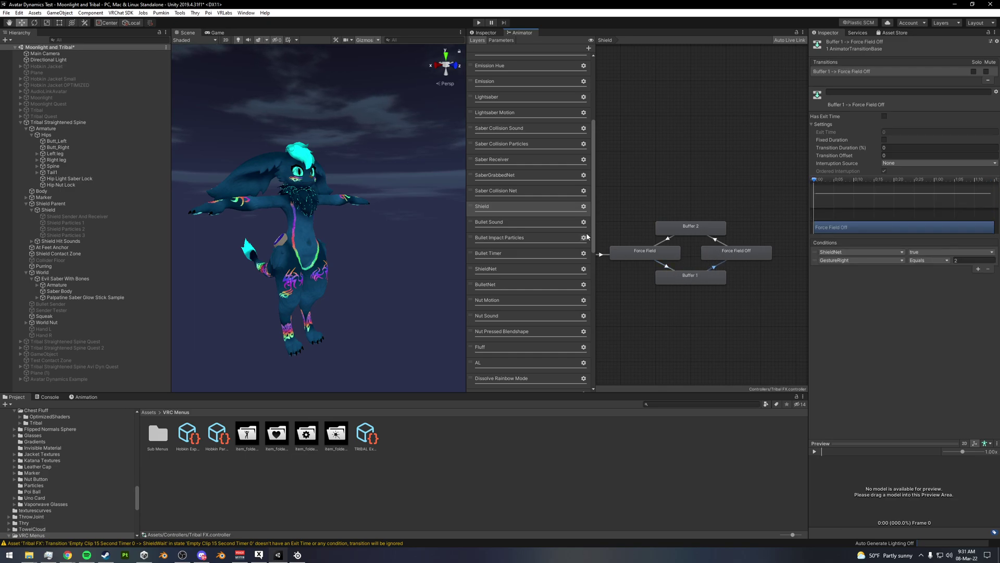
{"action": "scroll", "coordinate": [535, 276], "scroll_direction": "down", "scroll_amount": 10}
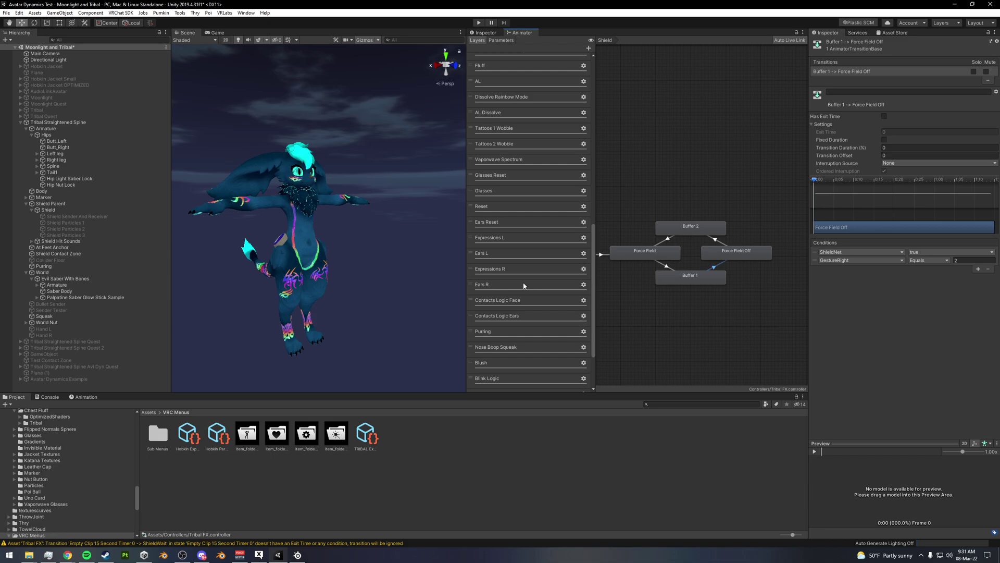
In the Contacts Logic Face layer, inspect the Any State → Happy conditions and Happy state
{"action": "left_click", "coordinate": [519, 301]}
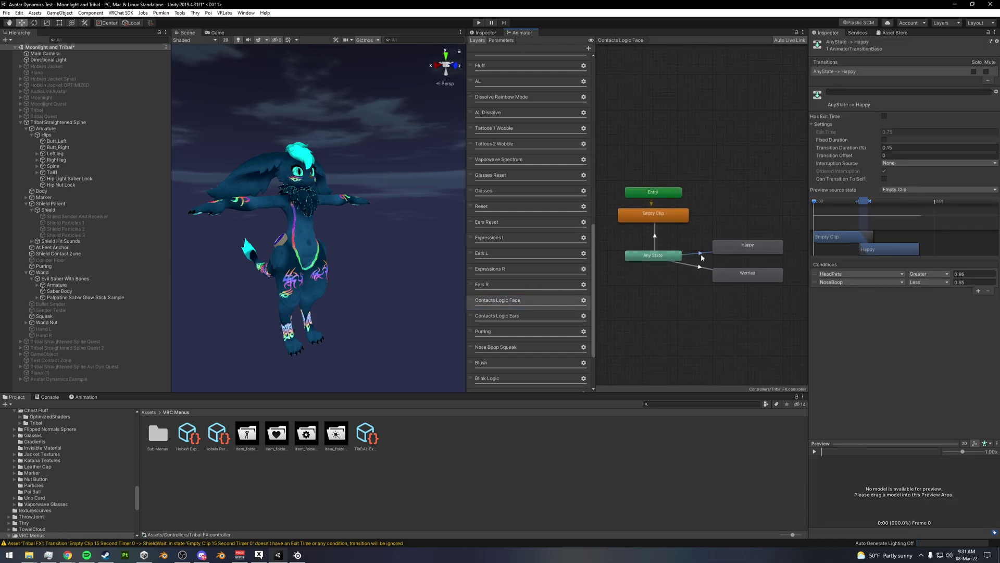
{"action": "left_click", "coordinate": [709, 254]}
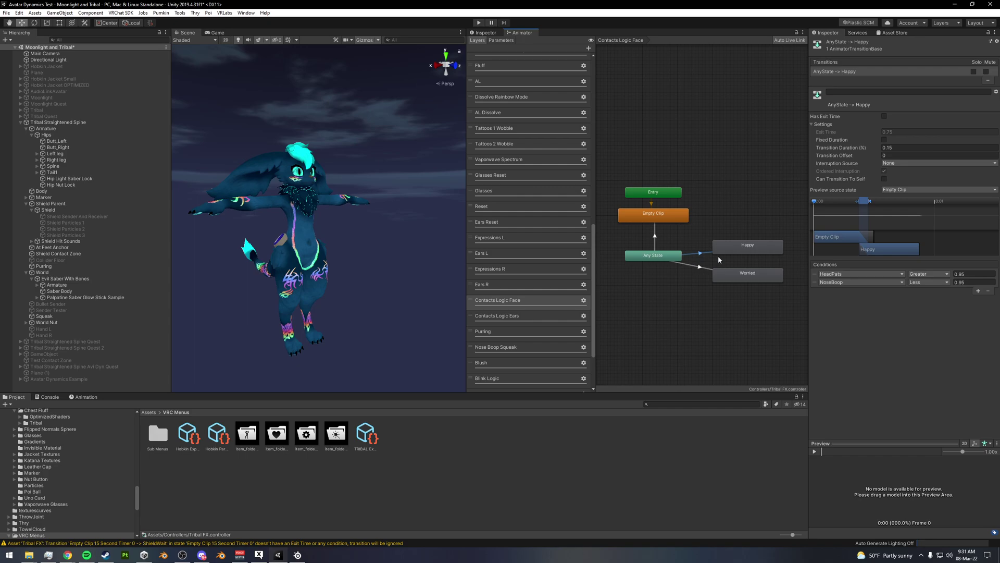
{"action": "left_click", "coordinate": [745, 257]}
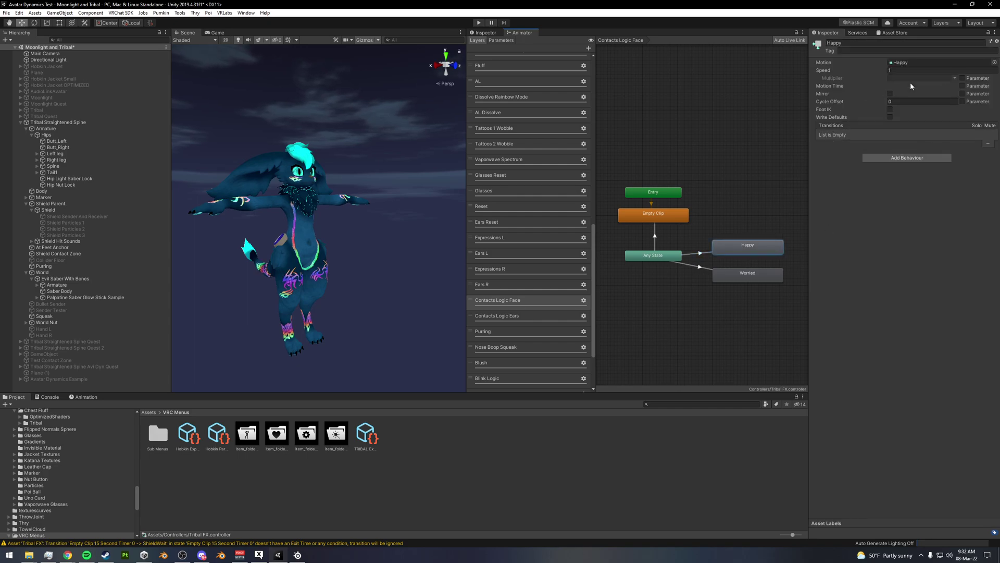
In the Purring layer, inspect the Purring Off → Purring HeadPats and NoseBoop conditions and the Purring state
{"action": "left_click", "coordinate": [523, 334]}
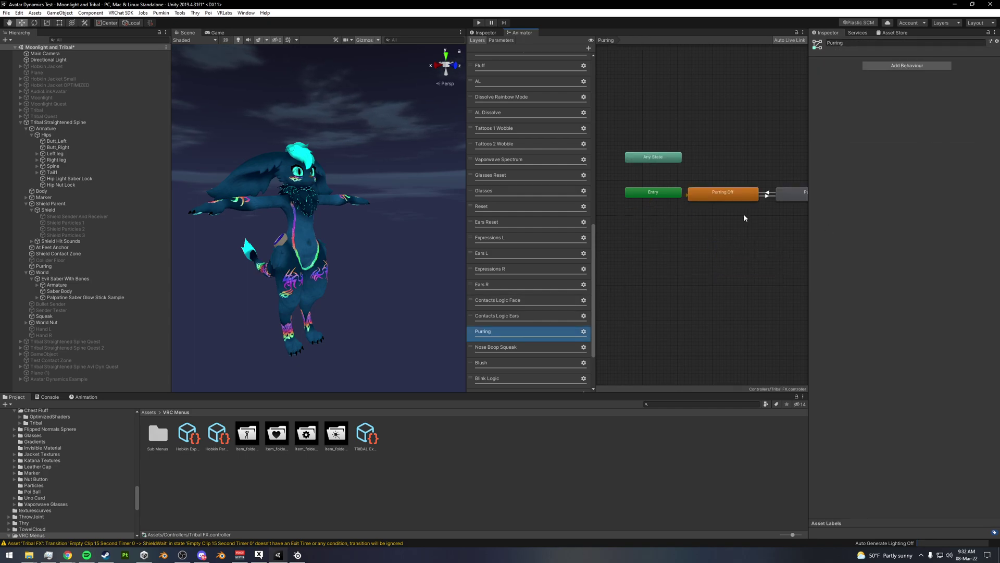
{"action": "middle_click_drag", "start_coordinate": [745, 218], "coordinate": [674, 263]}
{"action": "left_click", "coordinate": [699, 239]}
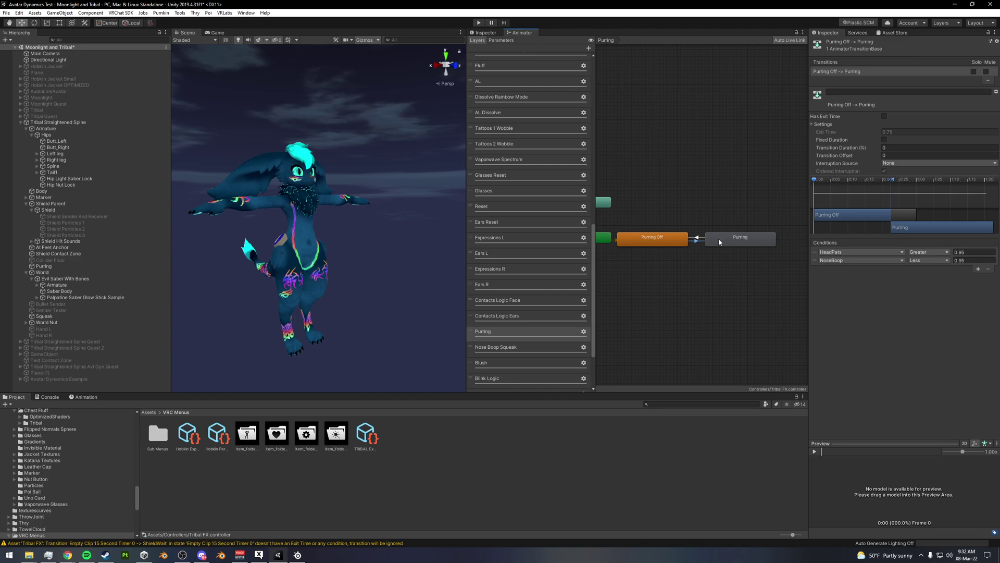
{"action": "left_click", "coordinate": [703, 263]}
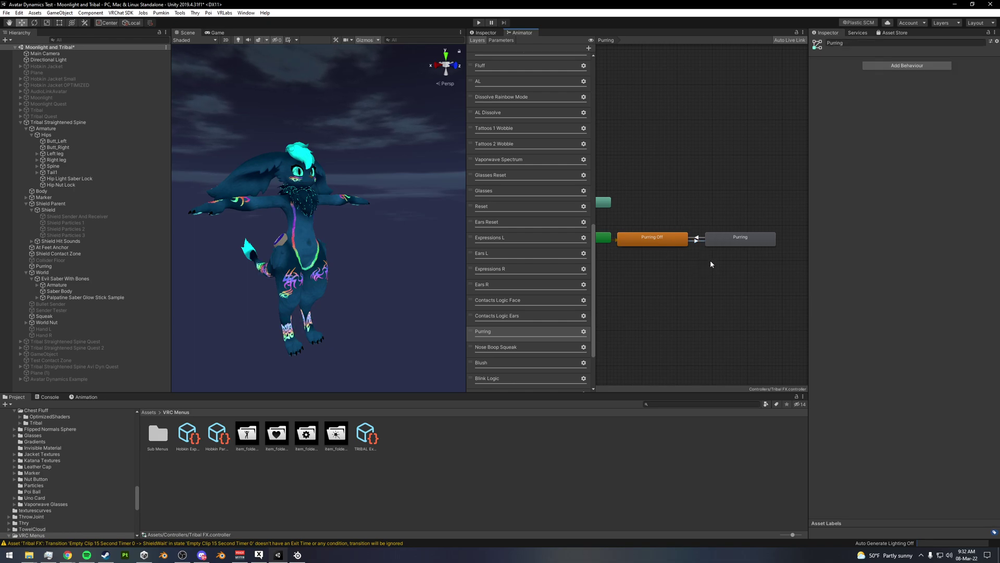
{"action": "left_click", "coordinate": [690, 249]}
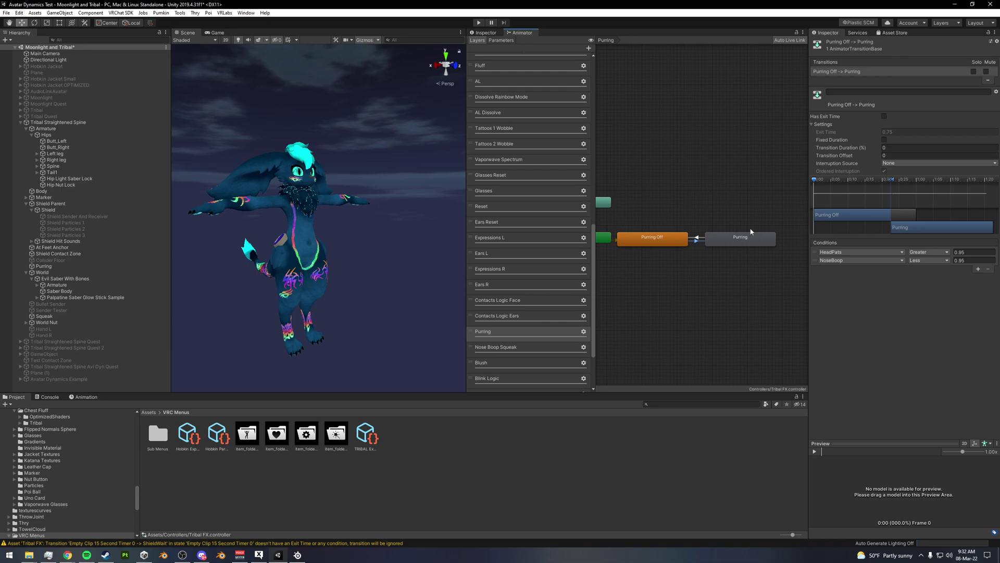
{"action": "left_click", "coordinate": [735, 241]}
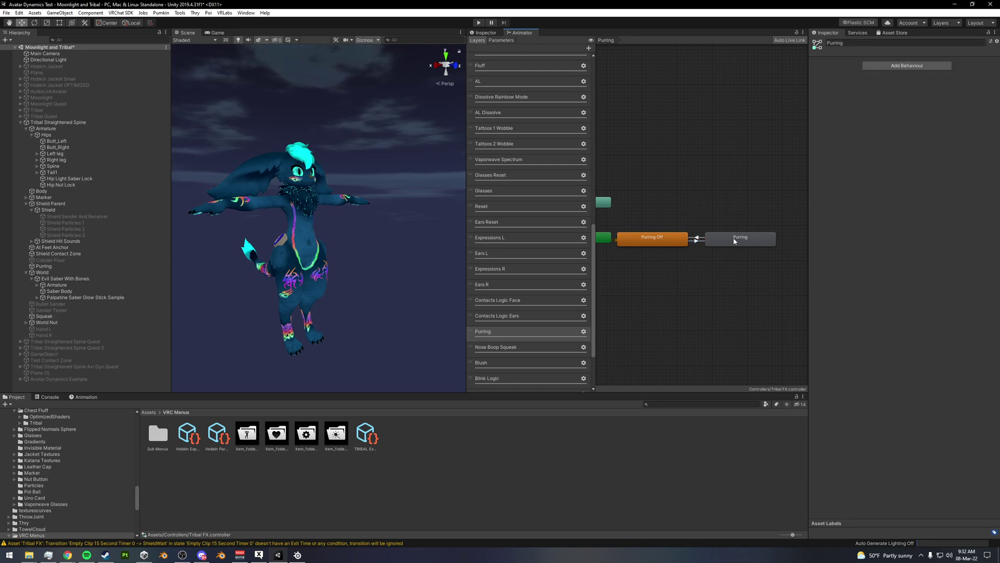
Box-select both Purring states, clear the selection, and return to the Shield layer
{"action": "left_click_drag", "start_coordinate": [664, 219], "coordinate": [758, 272]}
{"action": "left_click", "coordinate": [701, 193]}
{"action": "left_click_drag", "start_coordinate": [654, 214], "coordinate": [746, 272]}
{"action": "left_click", "coordinate": [713, 208]}
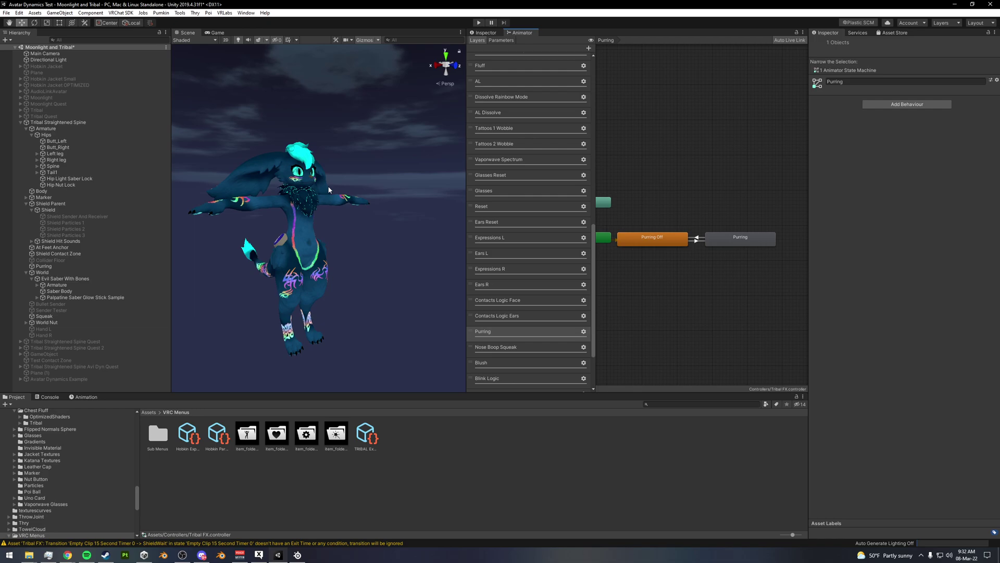
{"action": "scroll", "coordinate": [527, 177], "scroll_direction": "up", "scroll_amount": 6}
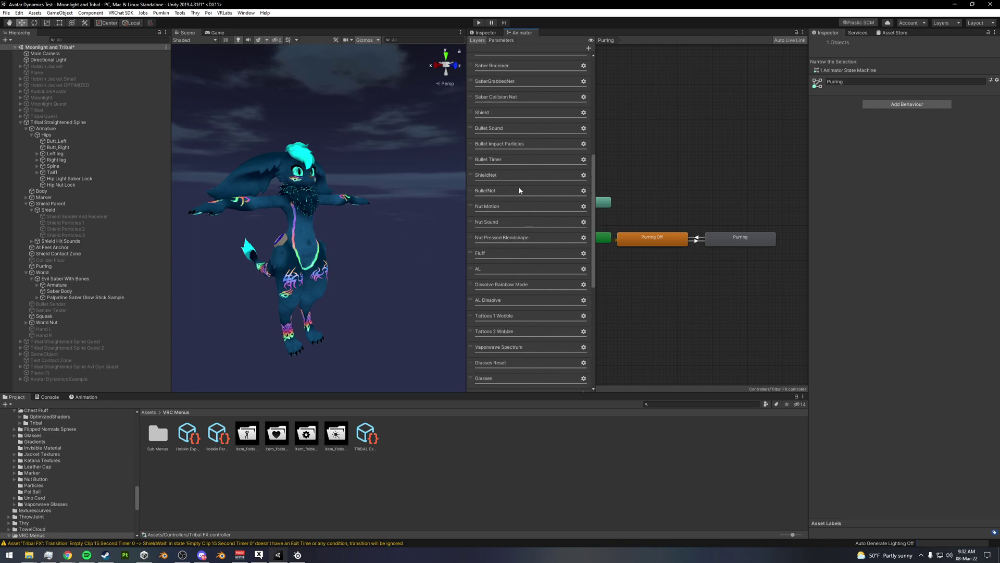
{"action": "left_click", "coordinate": [513, 112]}
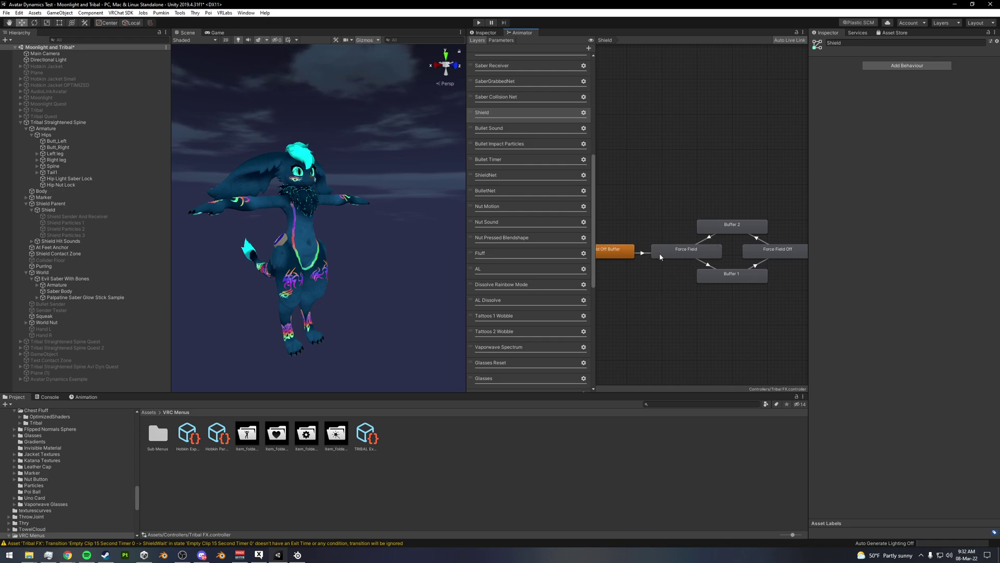
{"action": "left_click", "coordinate": [708, 266]}
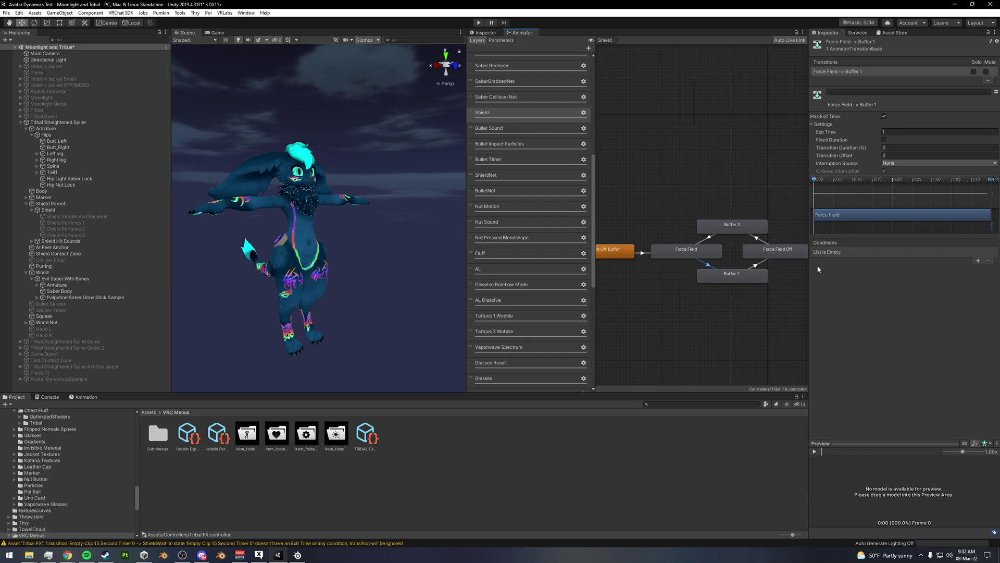
{"action": "left_click", "coordinate": [640, 252]}
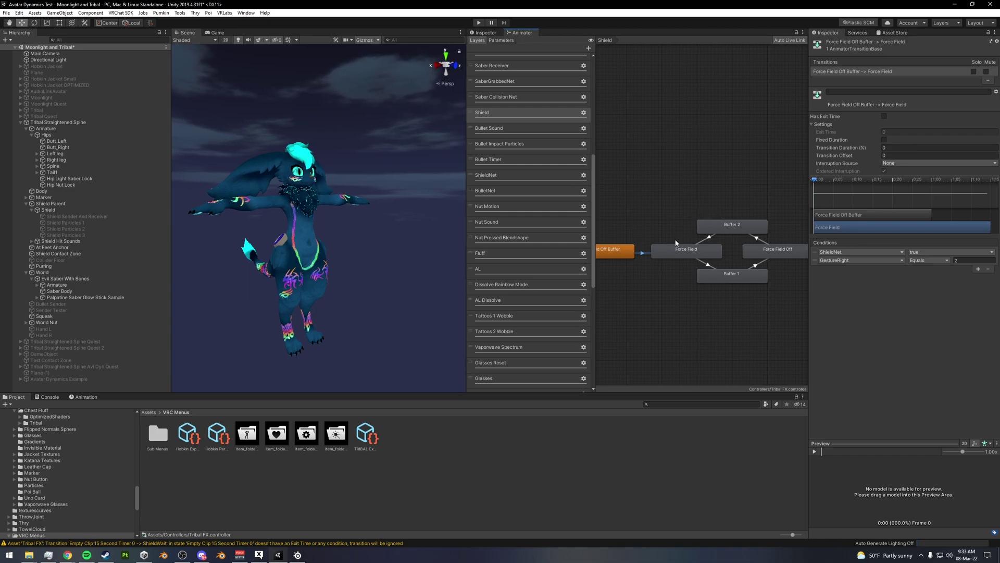
{"action": "left_click", "coordinate": [664, 199]}
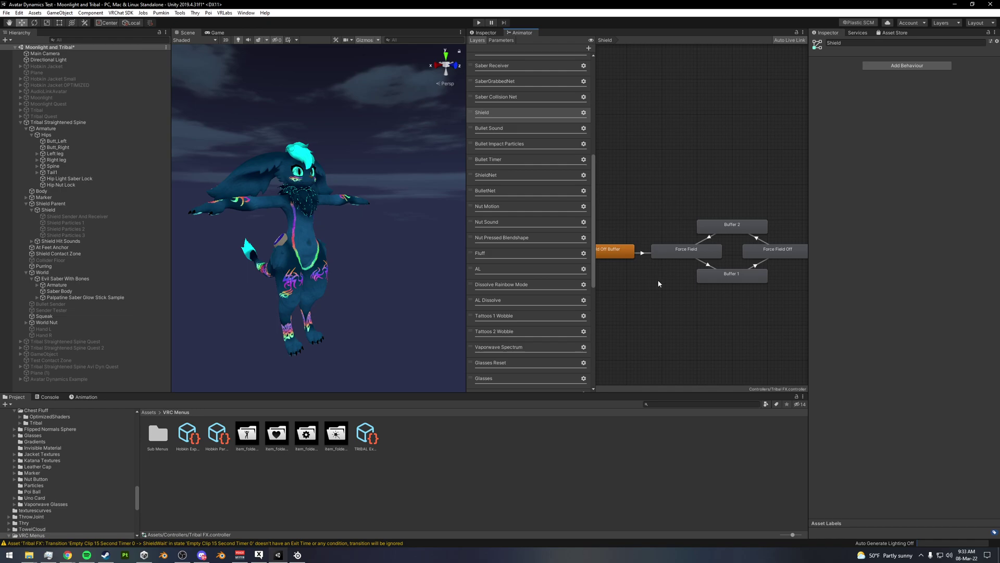
{"action": "left_click", "coordinate": [682, 250]}
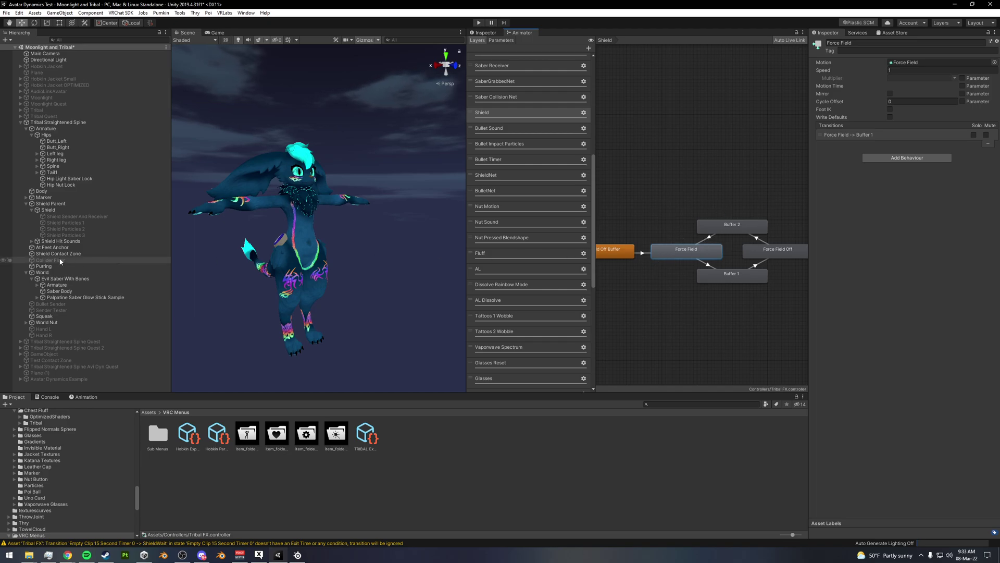
{"action": "scroll", "coordinate": [515, 289], "scroll_direction": "down", "scroll_amount": 1}
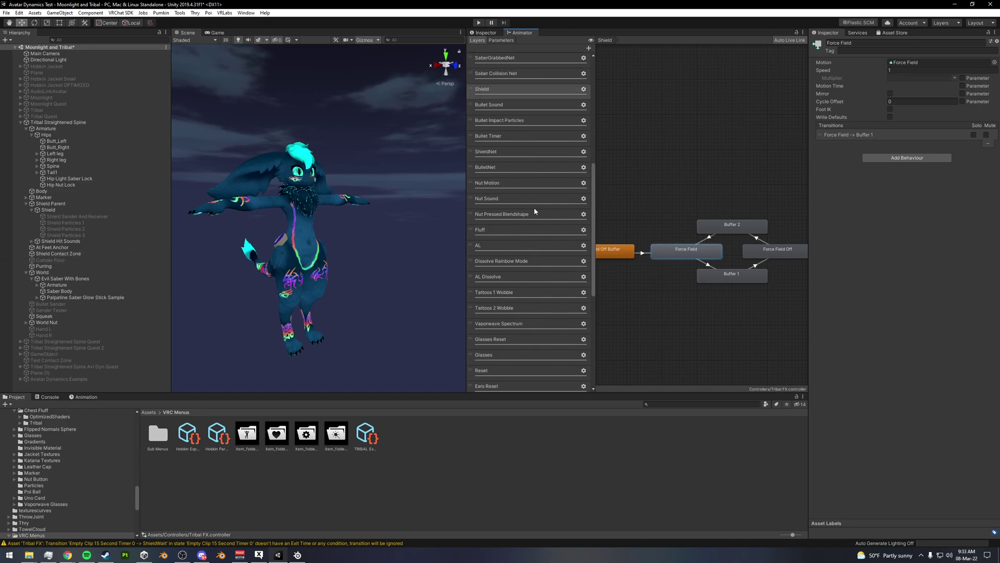
{"action": "left_click", "coordinate": [493, 167]}
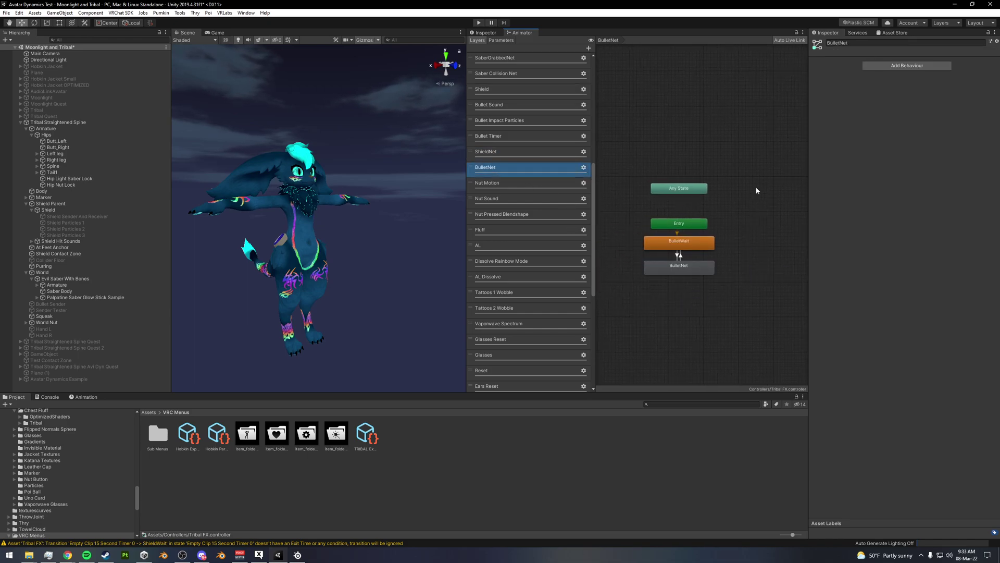
Box-select and clear BulletWait and BulletNet, then view Shield Contact Zone's HandL and HandR receivers
{"action": "left_click_drag", "start_coordinate": [772, 146], "coordinate": [617, 304]}
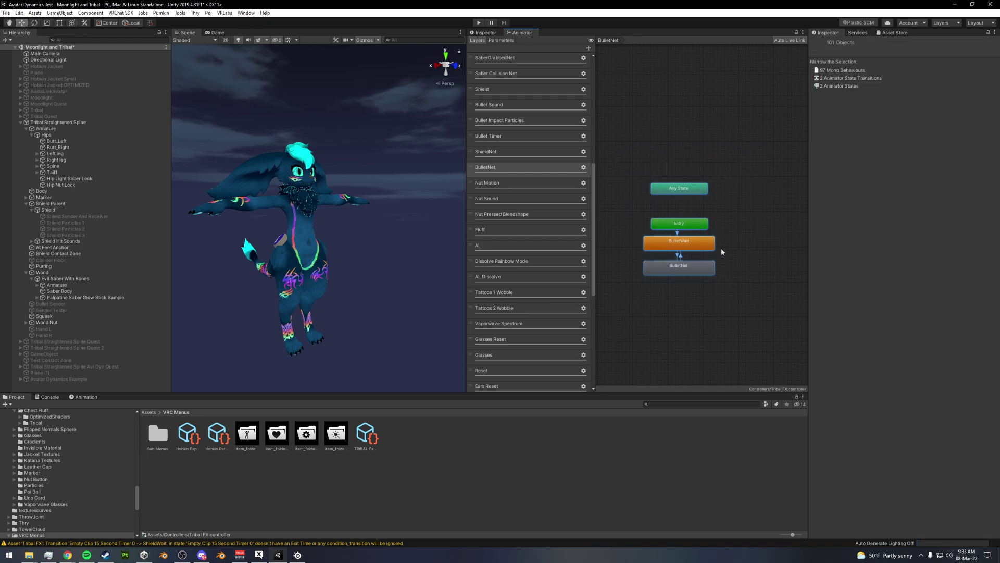
{"action": "left_click", "coordinate": [721, 252]}
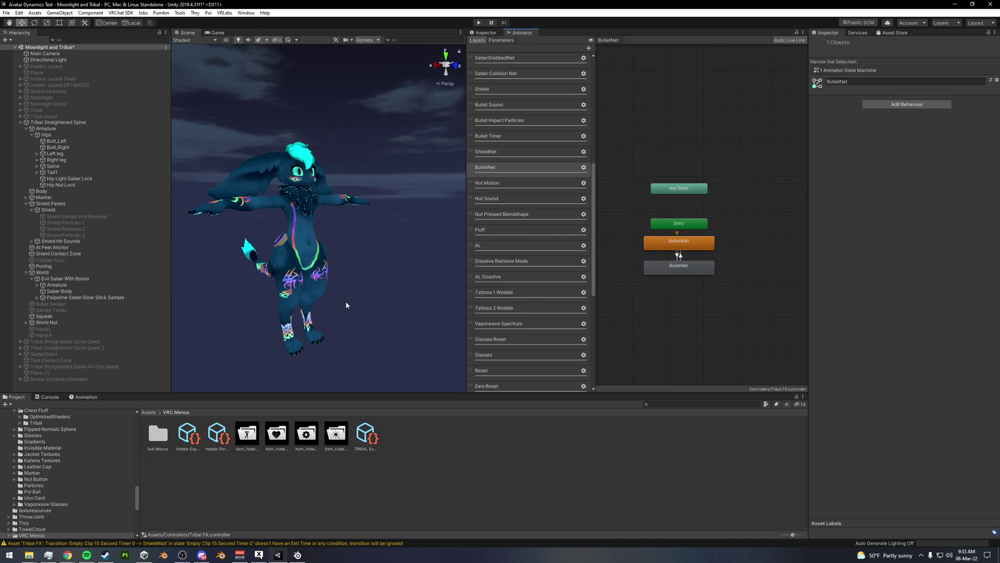
{"action": "left_click", "coordinate": [59, 254]}
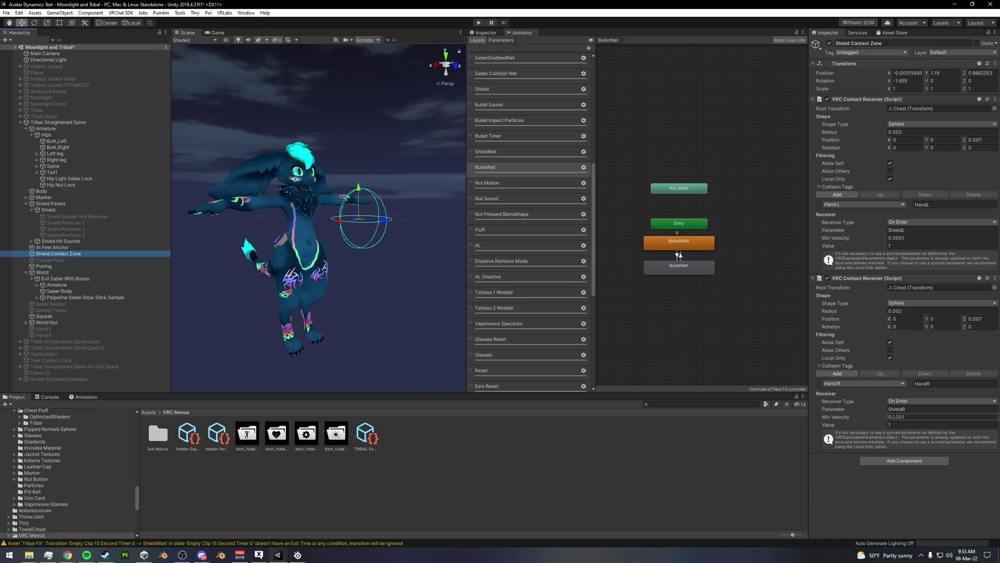
Check the second receiver's Value field, then show Hobkin Parameters with ShieldNet and BulletNet listed
{"action": "left_click", "coordinate": [891, 424]}
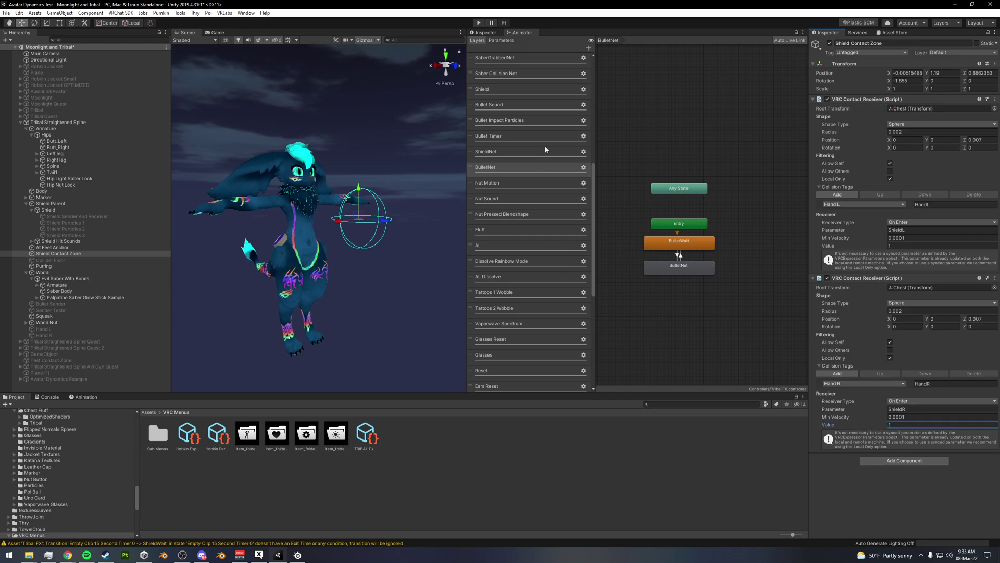
{"action": "left_click", "coordinate": [217, 434]}
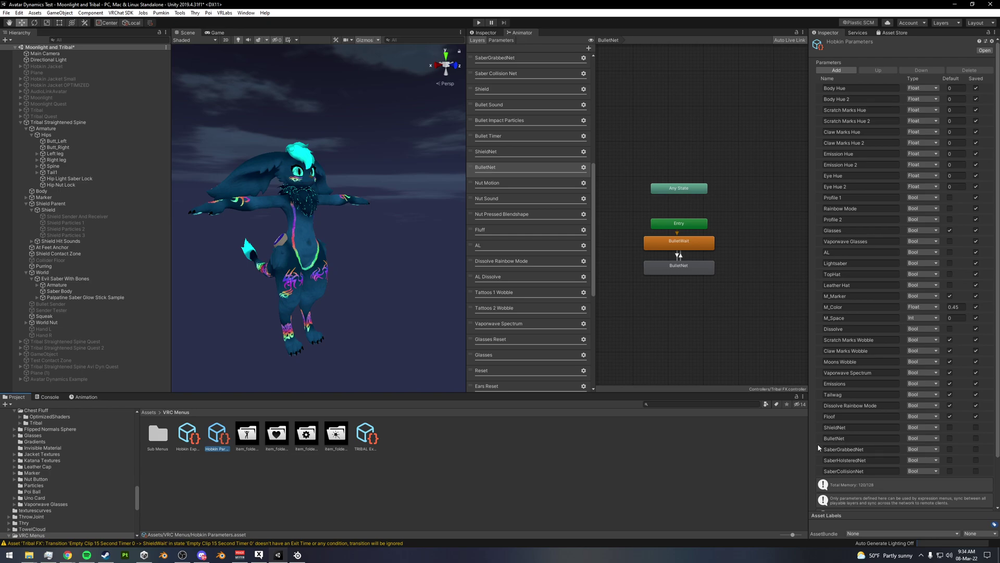
Review the BulletWait→BulletNet transition conditions, the BulletNet state's parameter driver, and the Hobkin Parameters list
{"action": "left_click_drag", "start_coordinate": [757, 182], "coordinate": [606, 309]}
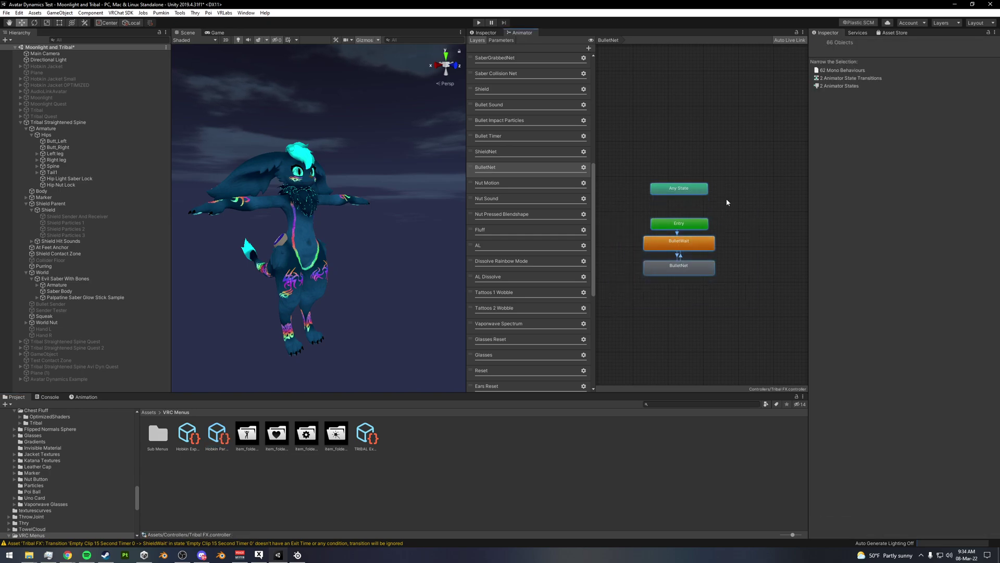
{"action": "left_click", "coordinate": [678, 256]}
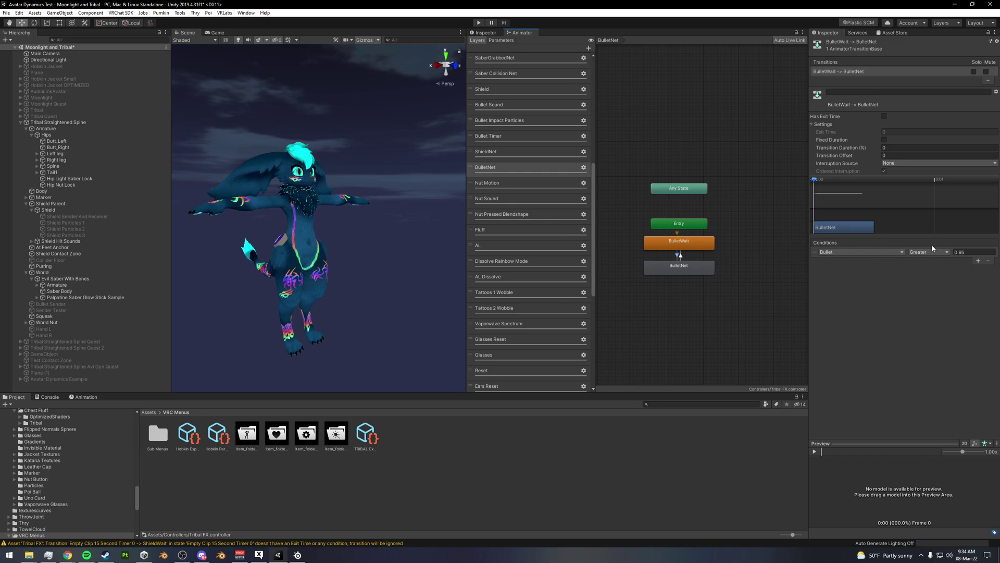
{"action": "left_click", "coordinate": [685, 274]}
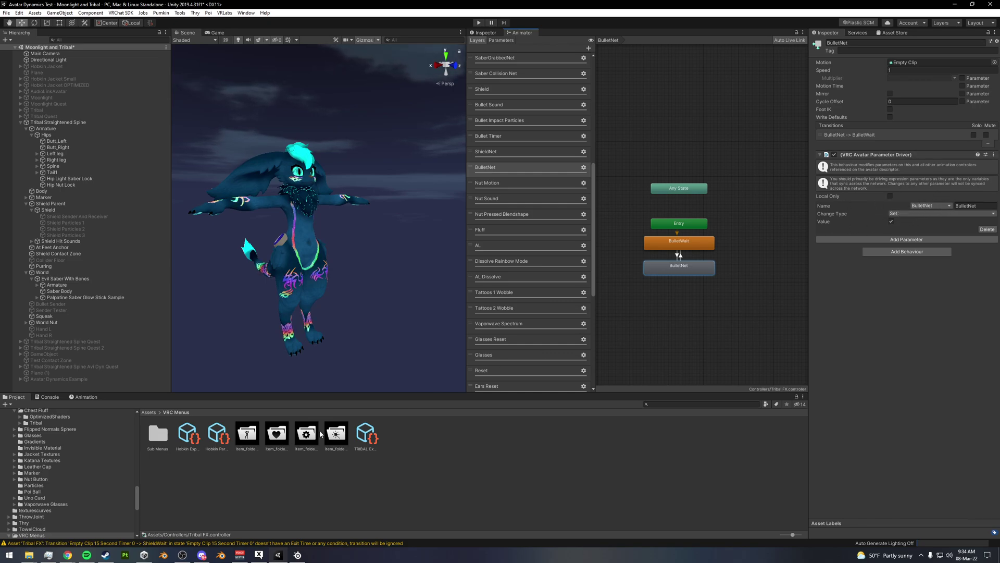
{"action": "left_click", "coordinate": [228, 435]}
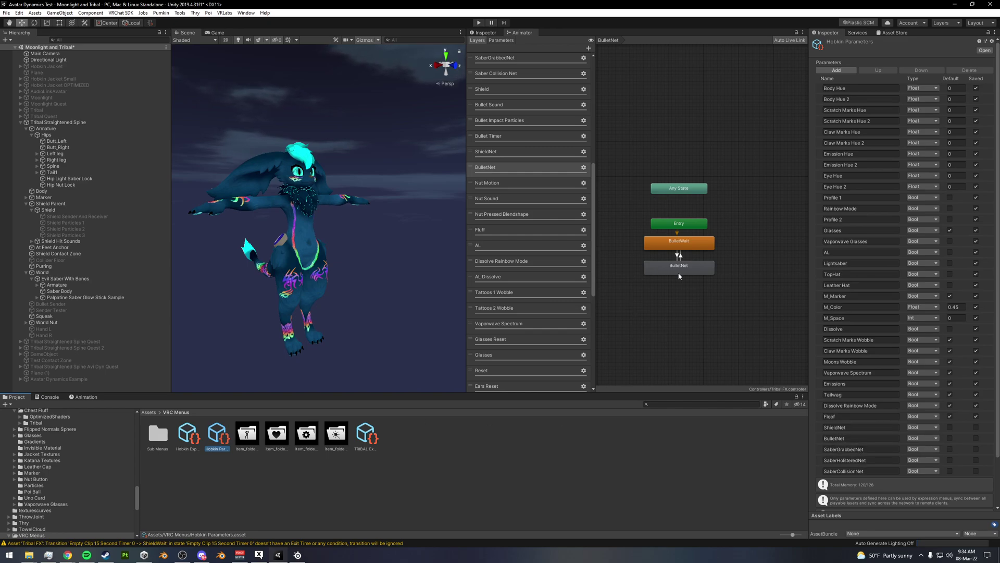
Select the BulletNet layer's states and transitions, shift the graph slightly right, then clear the selection
{"action": "left_click_drag", "start_coordinate": [789, 102], "coordinate": [598, 324]}
{"action": "left_click", "coordinate": [739, 215]}
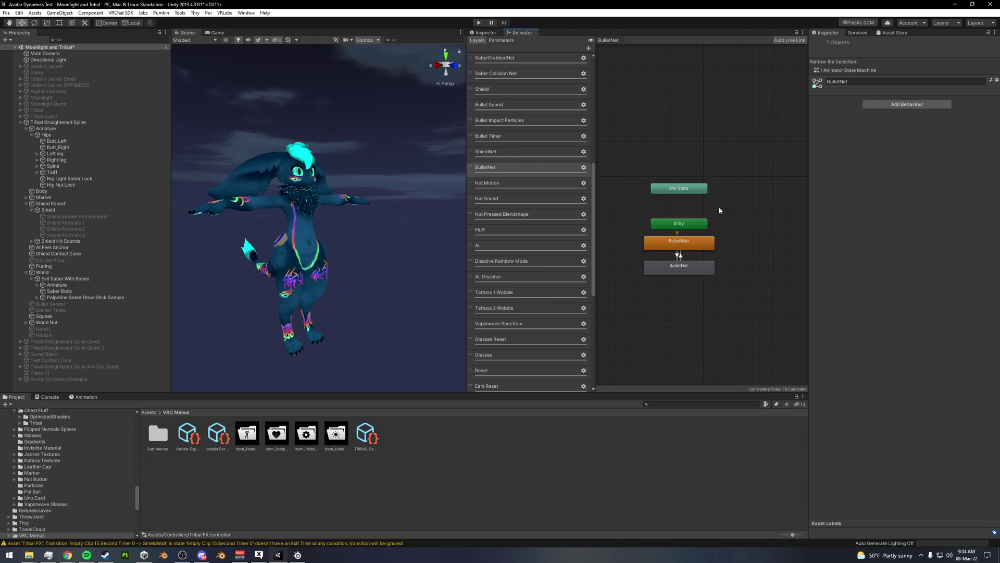
{"action": "left_click_drag", "start_coordinate": [762, 156], "coordinate": [614, 307]}
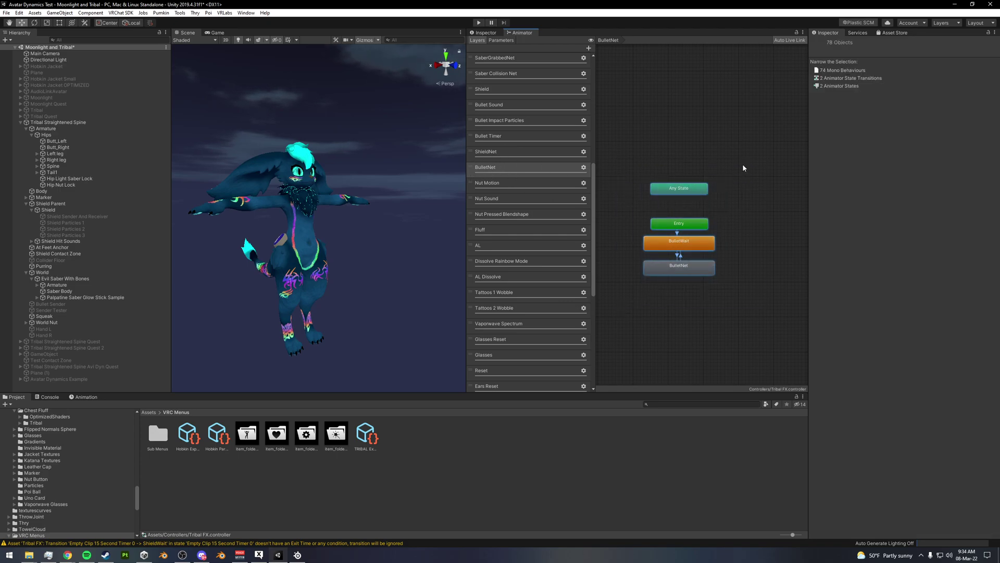
{"action": "middle_click_drag", "start_coordinate": [742, 163], "coordinate": [777, 167]}
{"action": "left_click", "coordinate": [782, 156]}
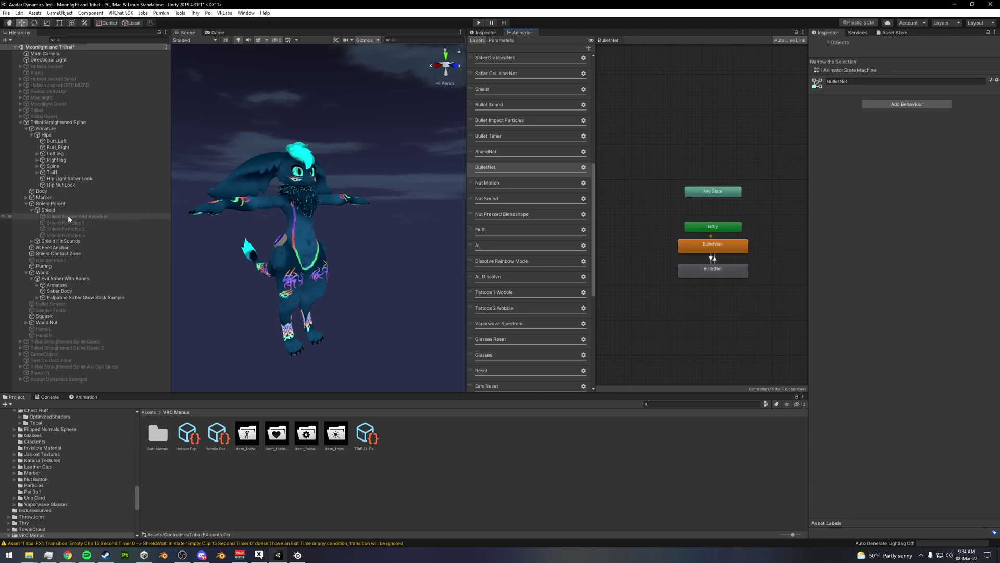
Check the Shield Contact Zone's contact receivers, then return to the BulletNet state machine
{"action": "left_click", "coordinate": [62, 254]}
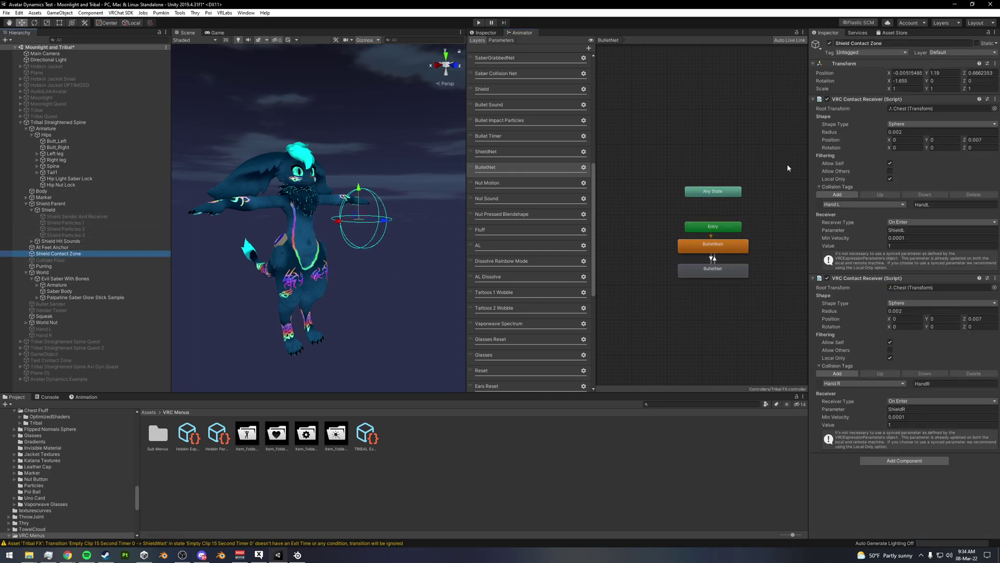
{"action": "left_click", "coordinate": [770, 185]}
{"action": "middle_click_drag", "start_coordinate": [771, 186], "coordinate": [763, 189]}
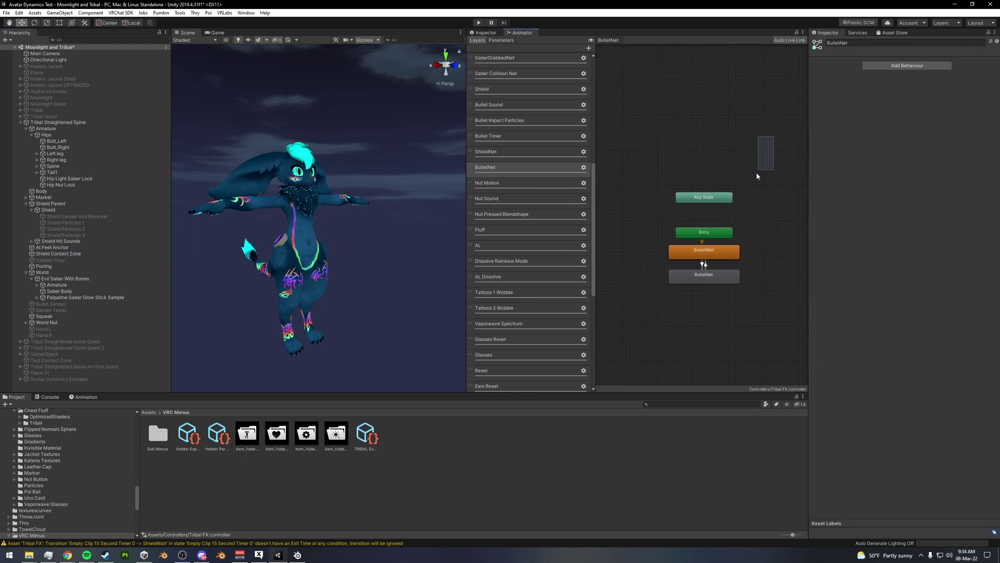
{"action": "left_click_drag", "start_coordinate": [757, 176], "coordinate": [620, 322]}
{"action": "left_click_drag", "start_coordinate": [784, 143], "coordinate": [680, 318]}
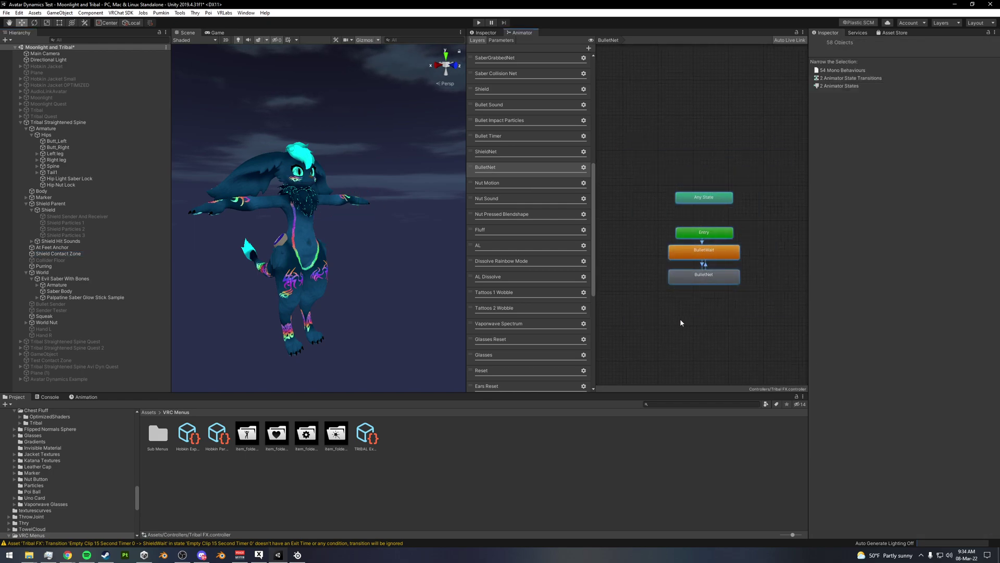
{"action": "left_click", "coordinate": [749, 290]}
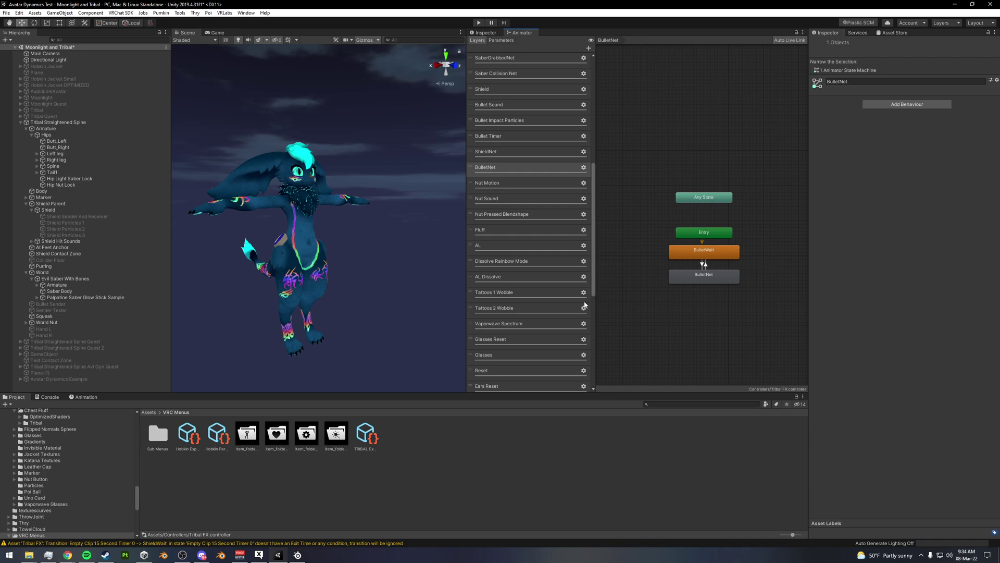
Orbit the Scene view around the avatar and widen it to face the avatar's front
{"action": "left_click_drag", "start_coordinate": [374, 246], "coordinate": [334, 290], "text": "alt"}
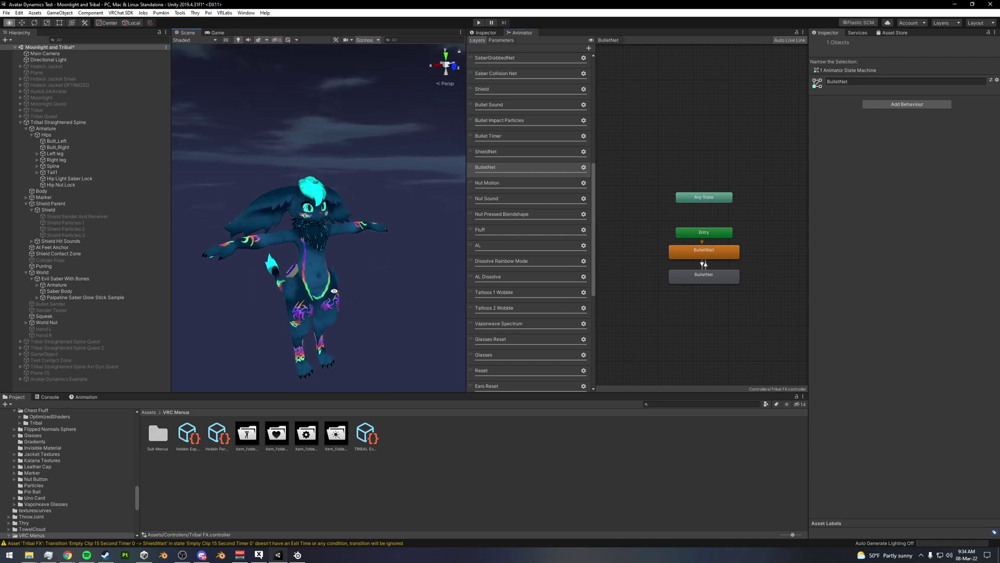
{"action": "scroll", "coordinate": [314, 163], "scroll_direction": "down", "scroll_amount": 6}
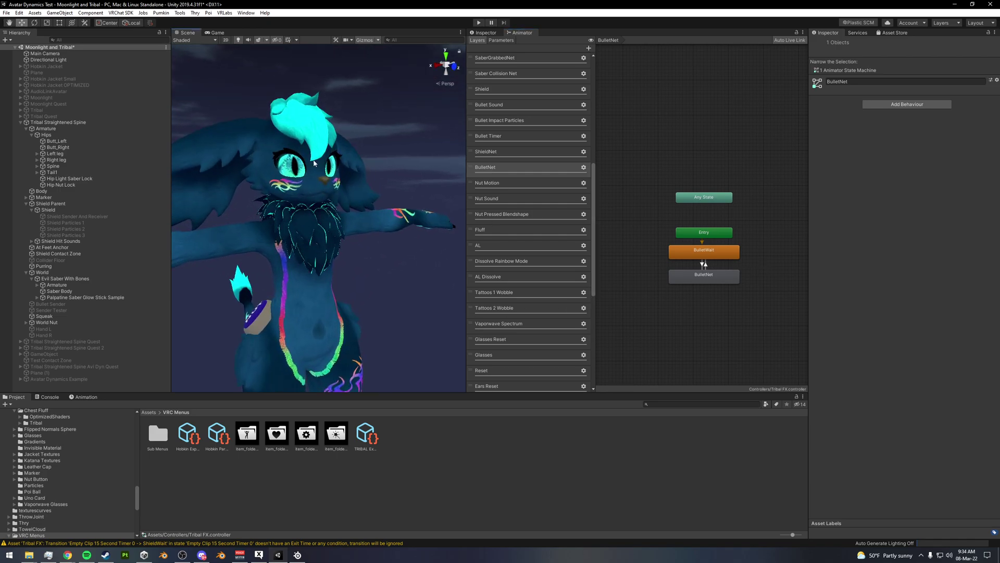
{"action": "left_click_drag", "start_coordinate": [314, 164], "coordinate": [370, 195], "text": "alt"}
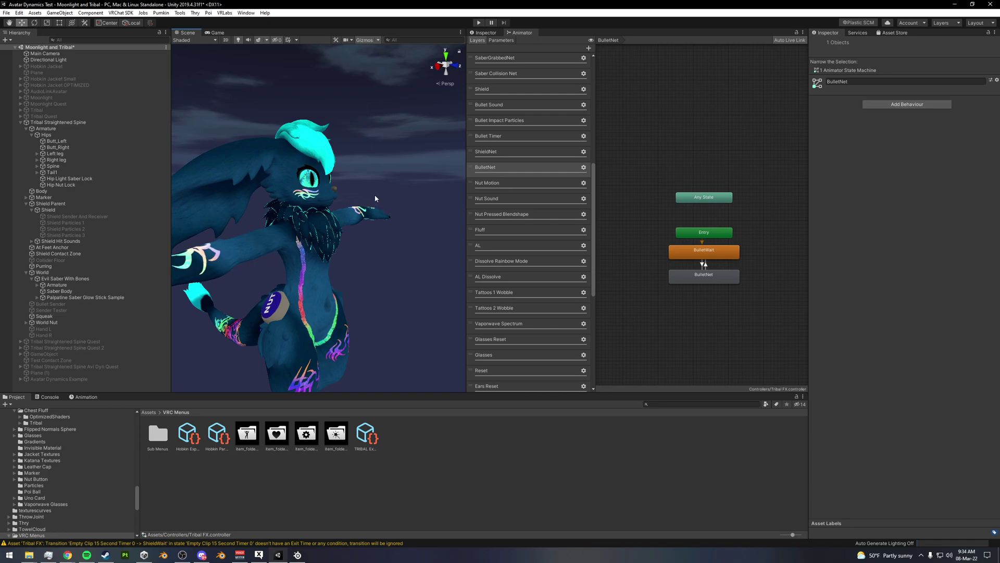
{"action": "key", "text": "alt"}
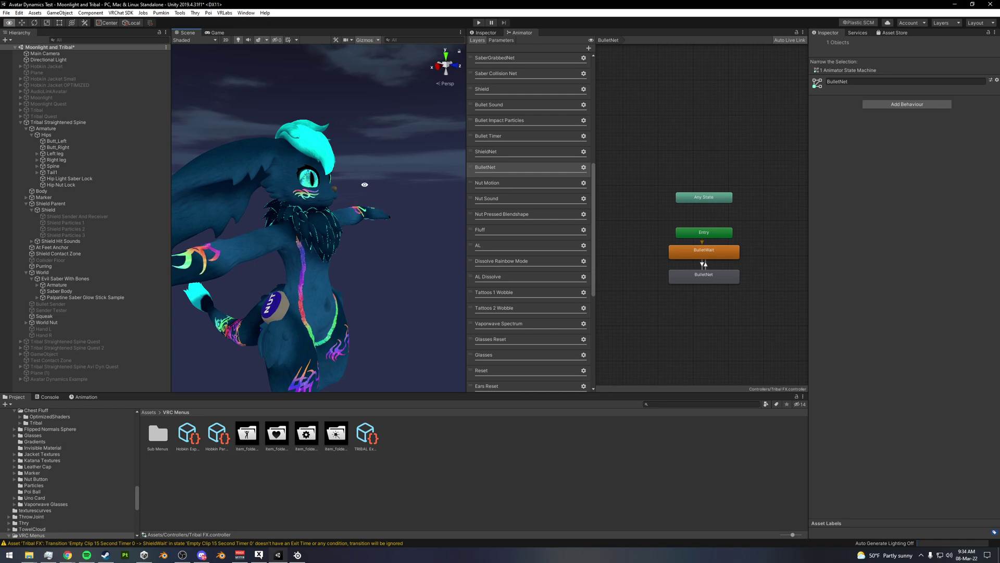
{"action": "left_click_drag", "start_coordinate": [365, 184], "coordinate": [385, 190], "text": "alt"}
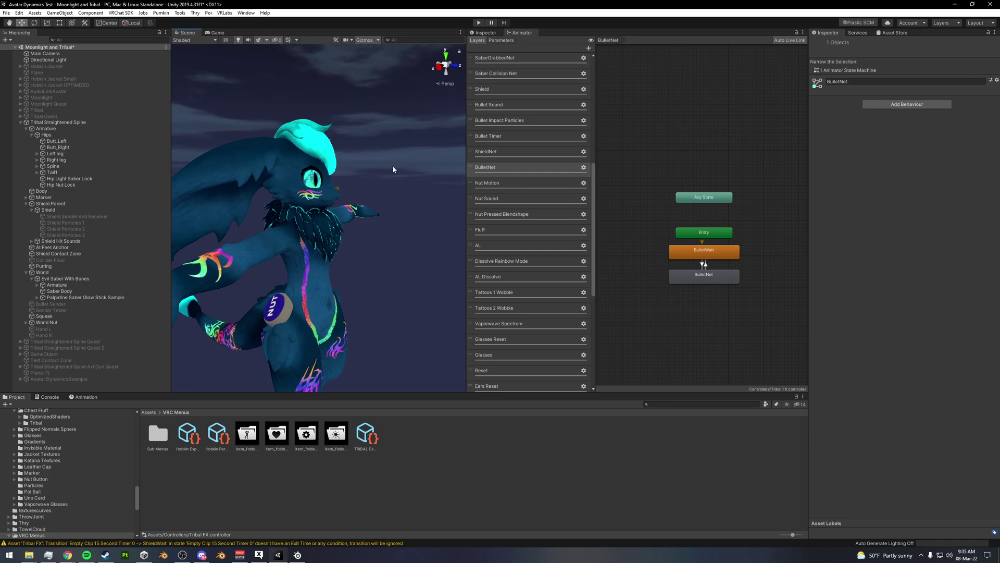
{"action": "left_click_drag", "start_coordinate": [788, 169], "coordinate": [642, 311]}
{"action": "left_click", "coordinate": [643, 312]}
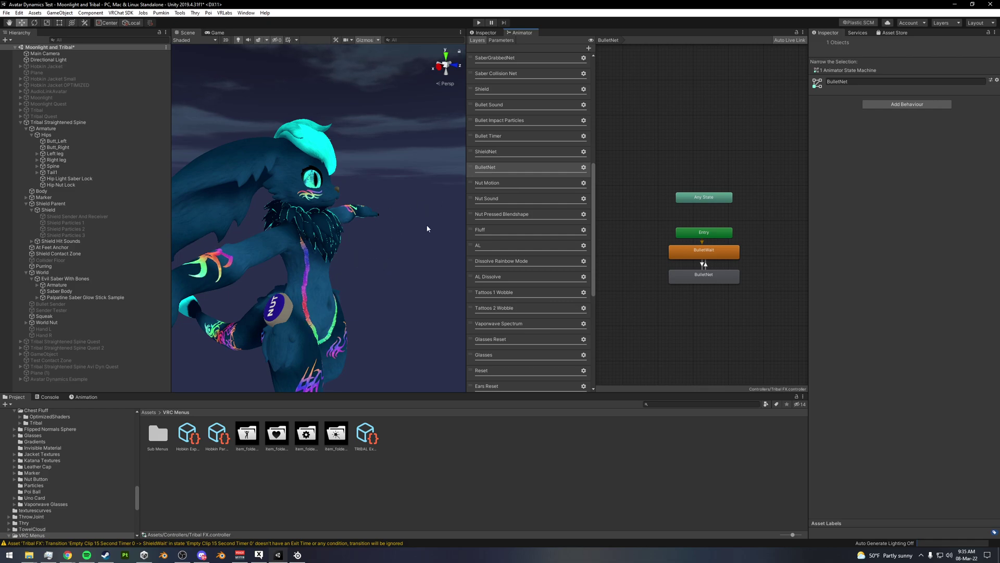
{"action": "left_click_drag", "start_coordinate": [467, 201], "coordinate": [491, 212]}
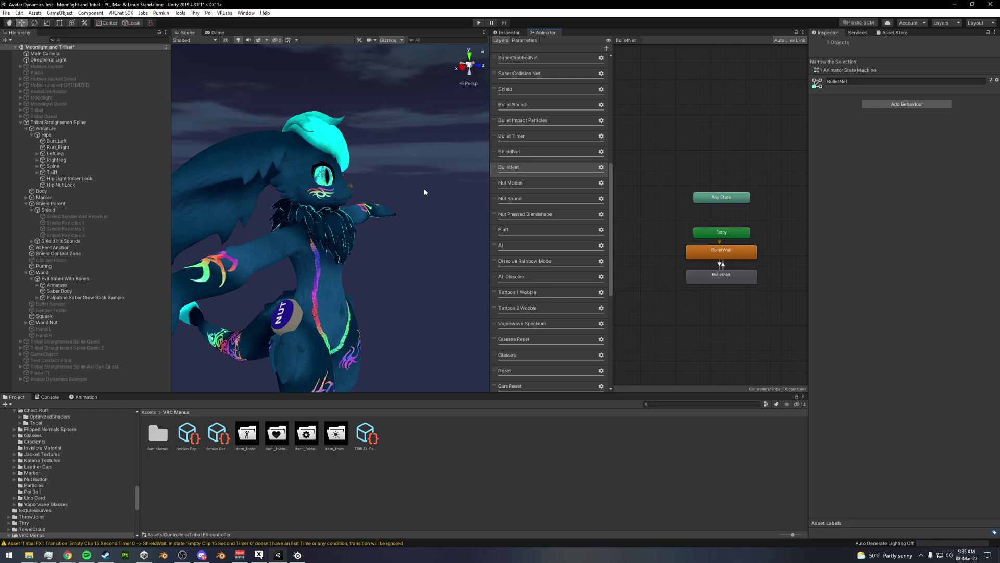
{"action": "mouse_move", "coordinate": [423, 192]}
{"action": "left_mouse_down", "text": "alt"}
{"action": "mouse_move", "coordinate": [384, 190]}
{"action": "mouse_move", "coordinate": [422, 211]}
{"action": "left_mouse_up", "text": "alt"}
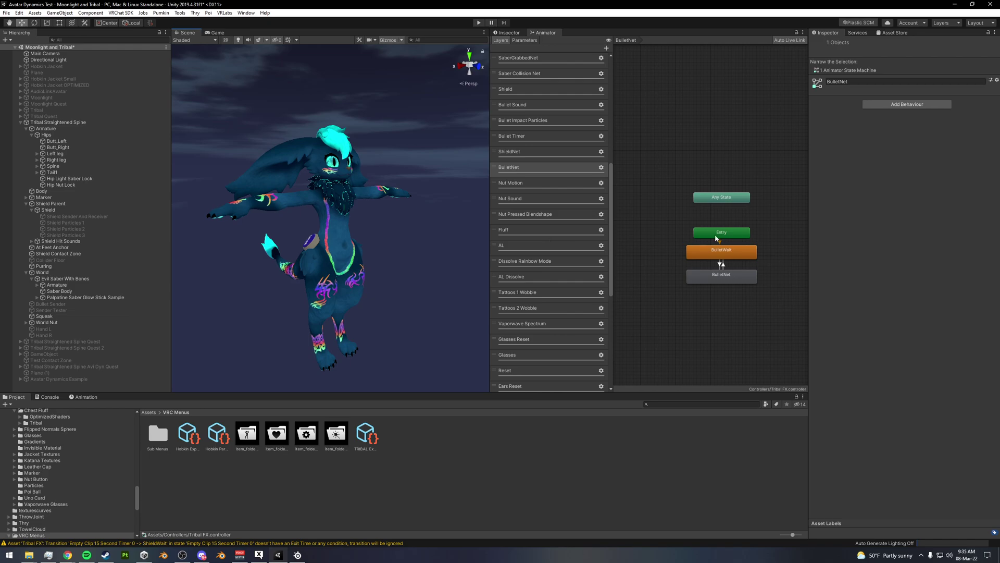
Drag the Any State node down so it sits just above Entry in the BulletNet graph
{"action": "left_click_drag", "start_coordinate": [789, 210], "coordinate": [662, 307]}
{"action": "left_click", "coordinate": [769, 223]}
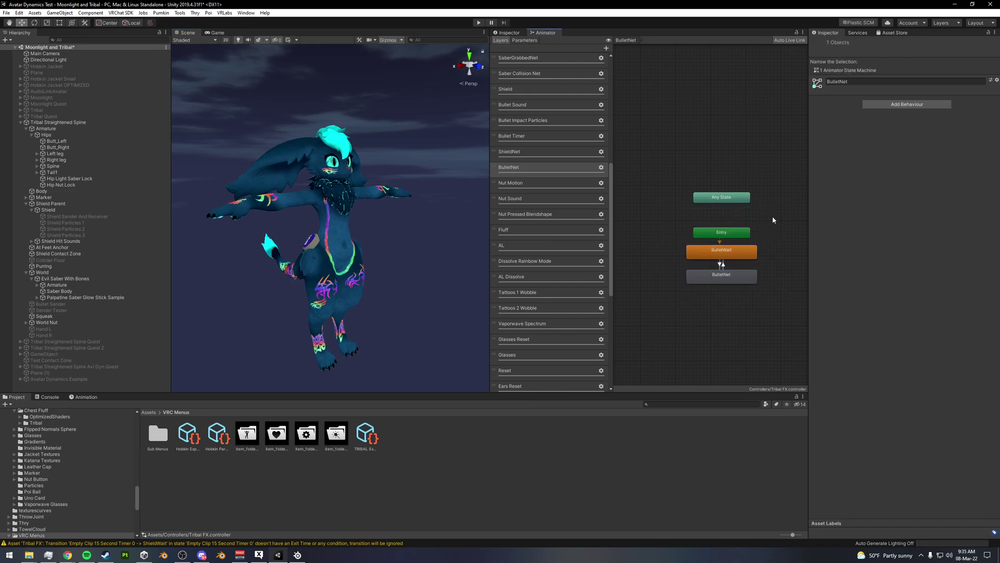
{"action": "left_click_drag", "start_coordinate": [734, 200], "coordinate": [725, 223]}
{"action": "left_click", "coordinate": [780, 206]}
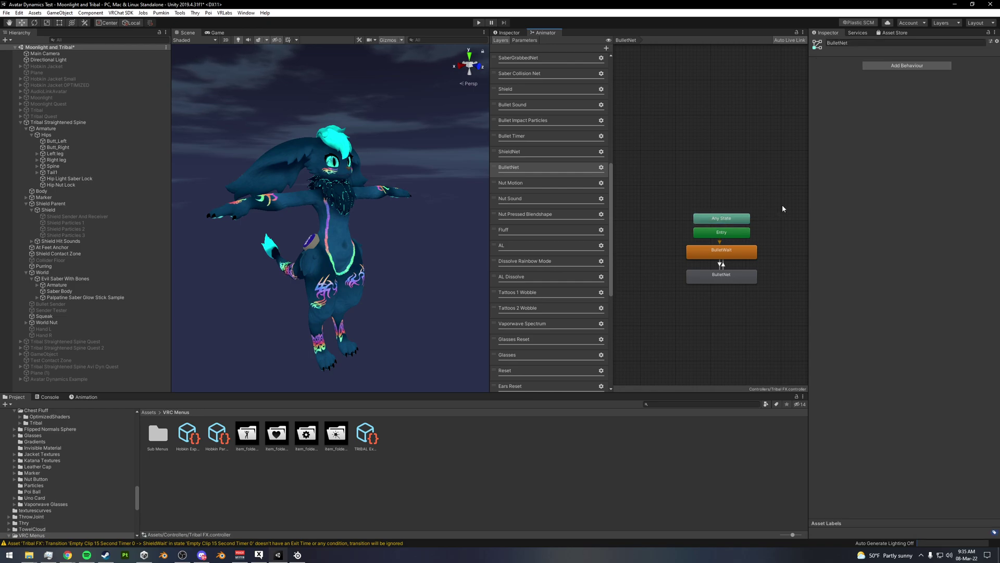